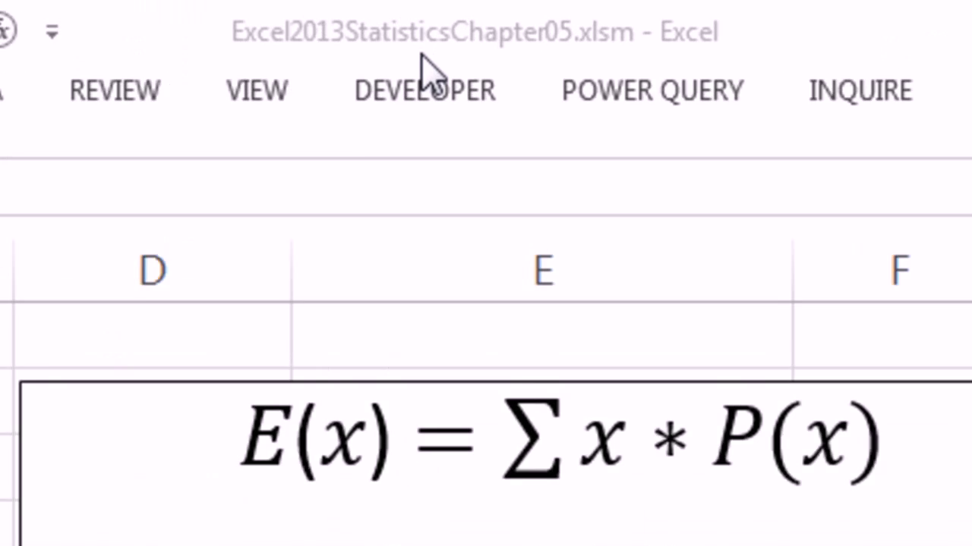
Step: Review the unit demand values in A2:A8 and the probabilities for demands of 800 and 900 units
left_click(414, 76)
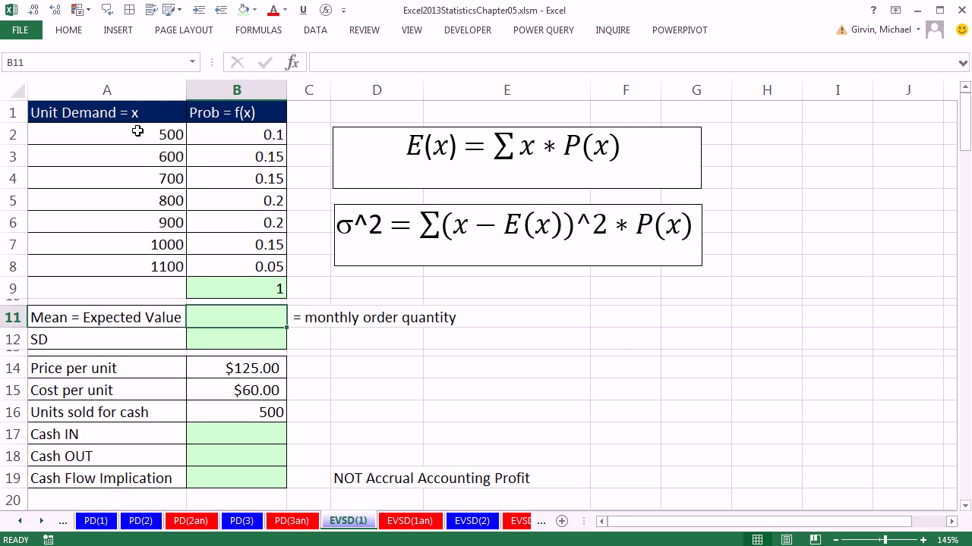
left_click_drag(138, 132, 160, 262)
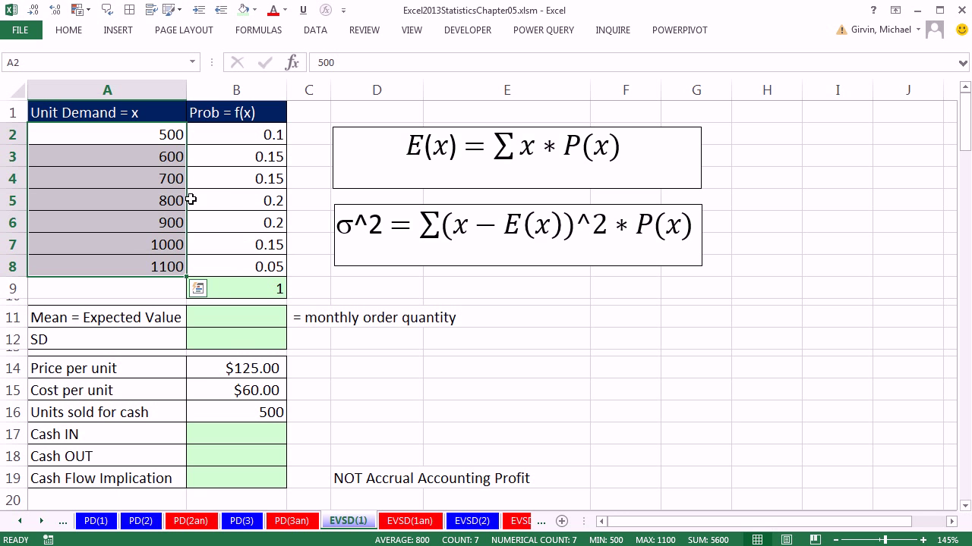
left_click(159, 201)
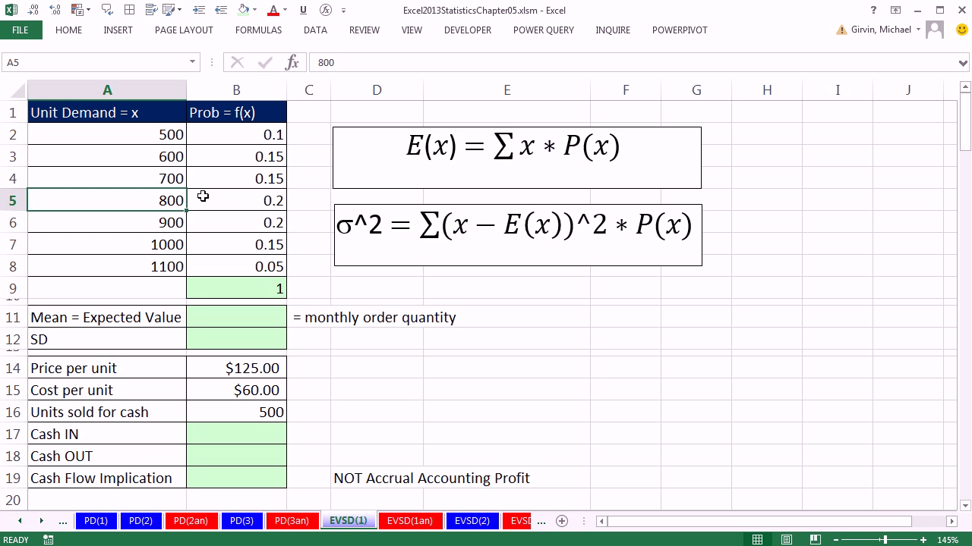
left_click(253, 200)
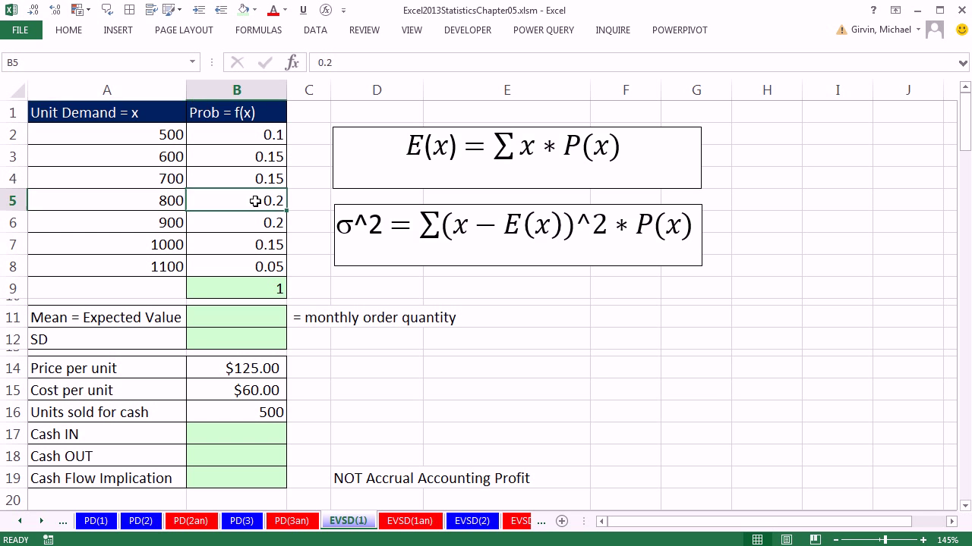
left_click(134, 222)
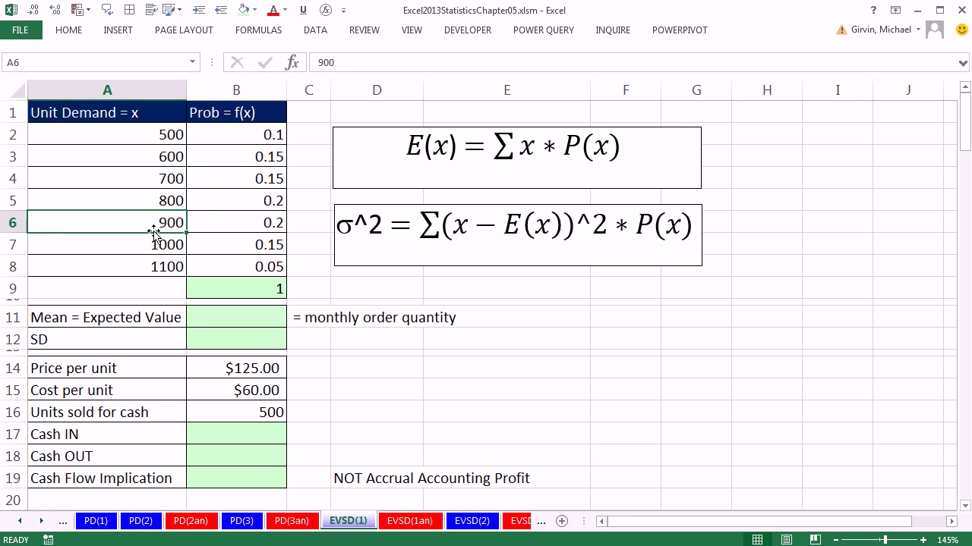
left_click(267, 223)
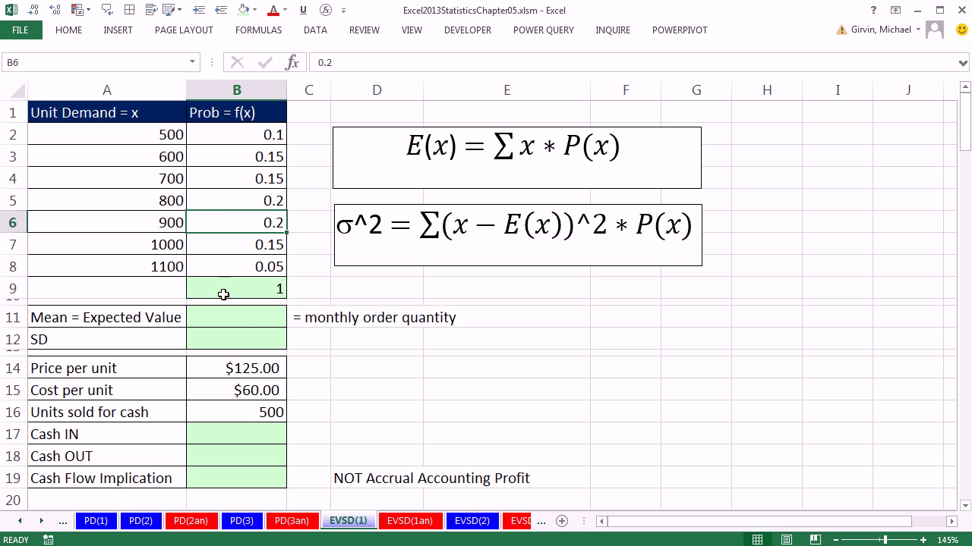
Step: Calculate the mean (expected value) in B11 with the formula =SUMPRODUCT(A2:A8,B2:B8)
left_click(238, 322)
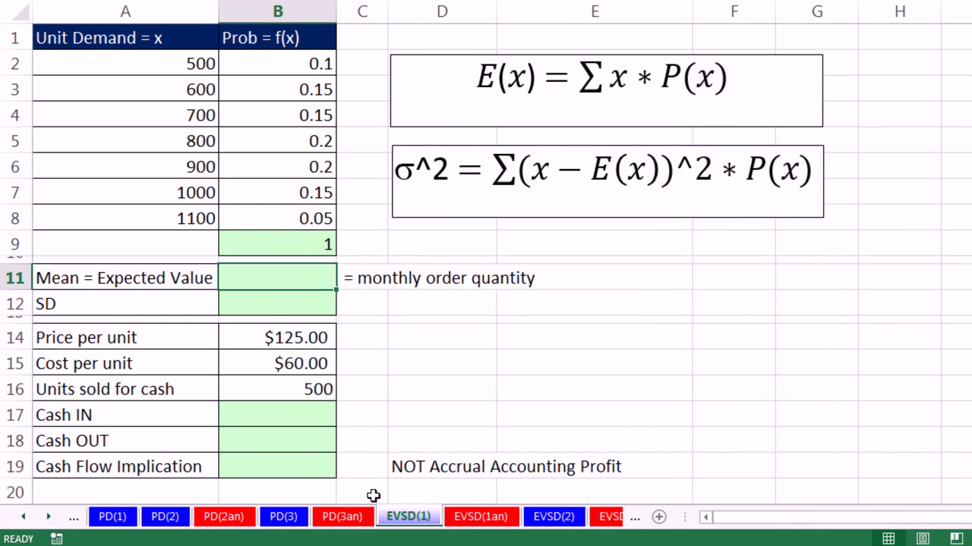
type("=sump")
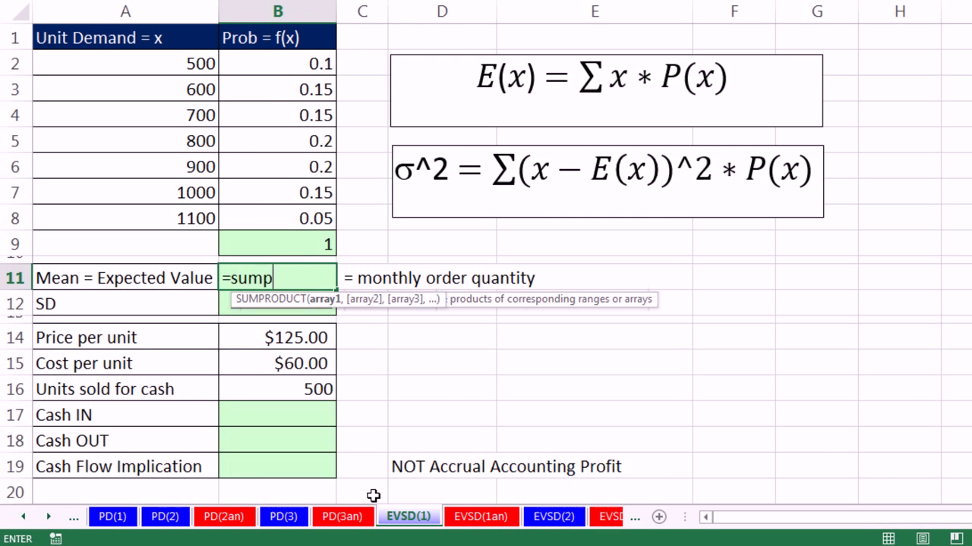
key("Tab")
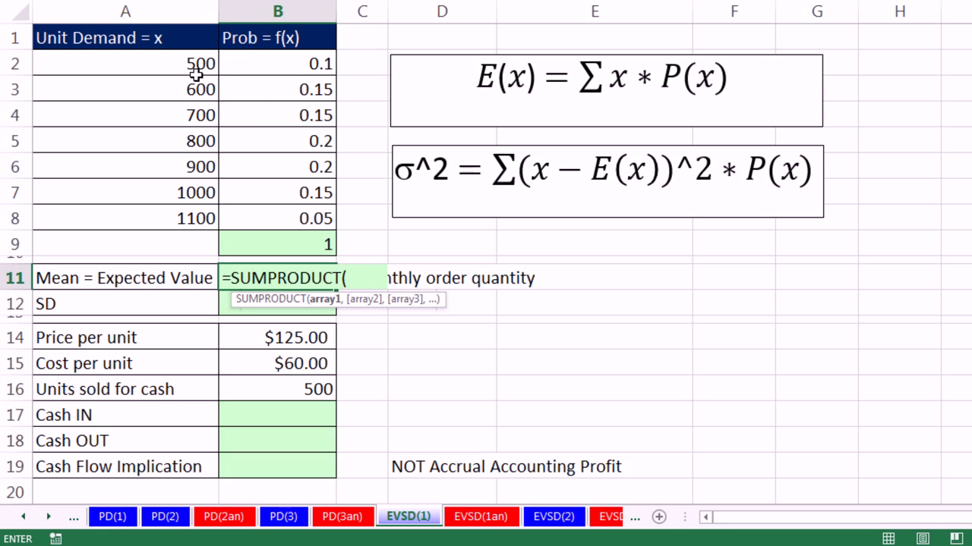
left_click_drag(189, 63, 186, 216)
type(",")
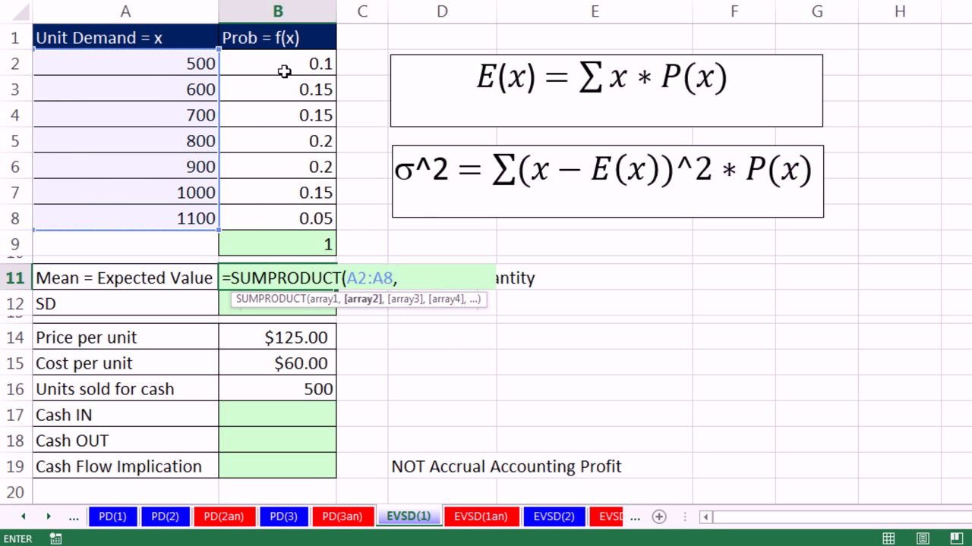
left_click_drag(278, 63, 298, 216)
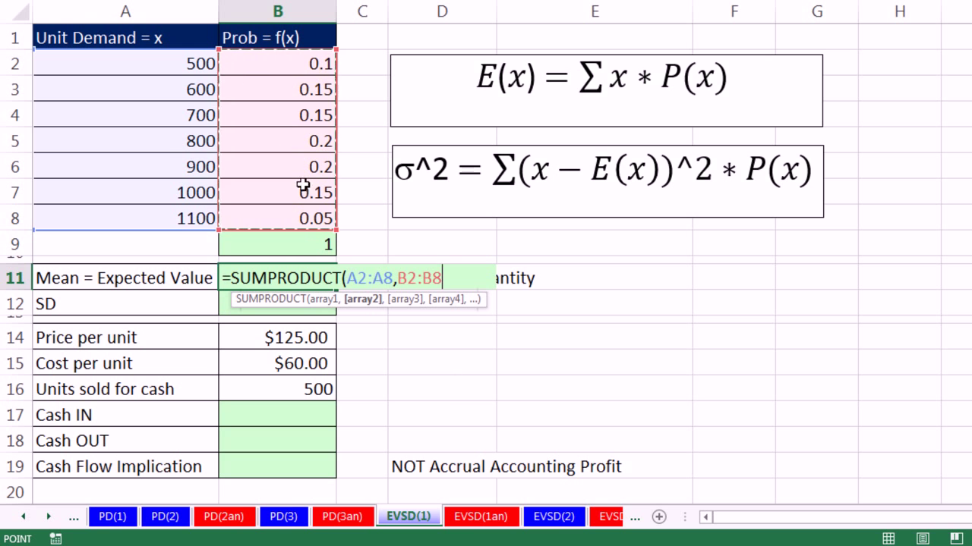
type(")")
key("Return")
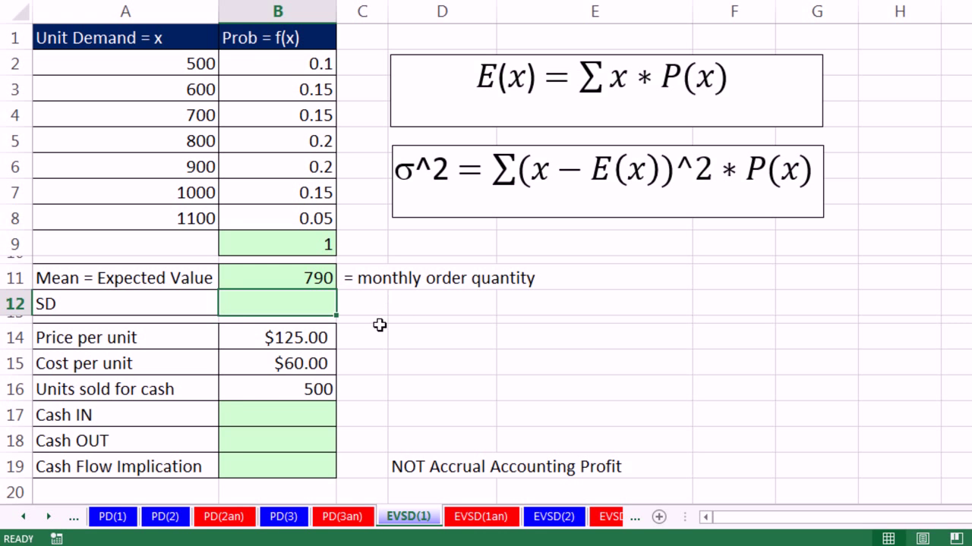
Step: Begin the SD formula in B12 with the squared deviations from the mean, =SUMPRODUCT((A2:A8-B11)^2
type("=sump")
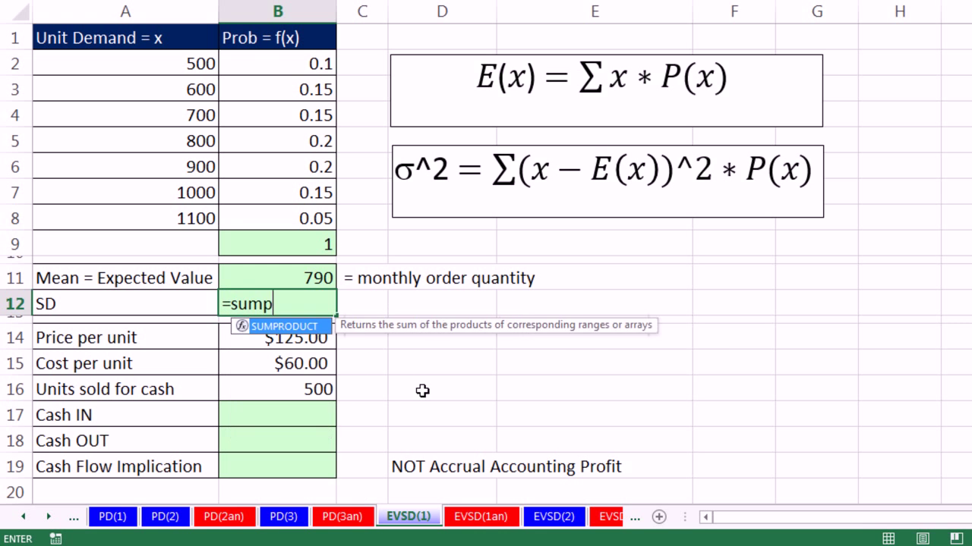
key("Tab")
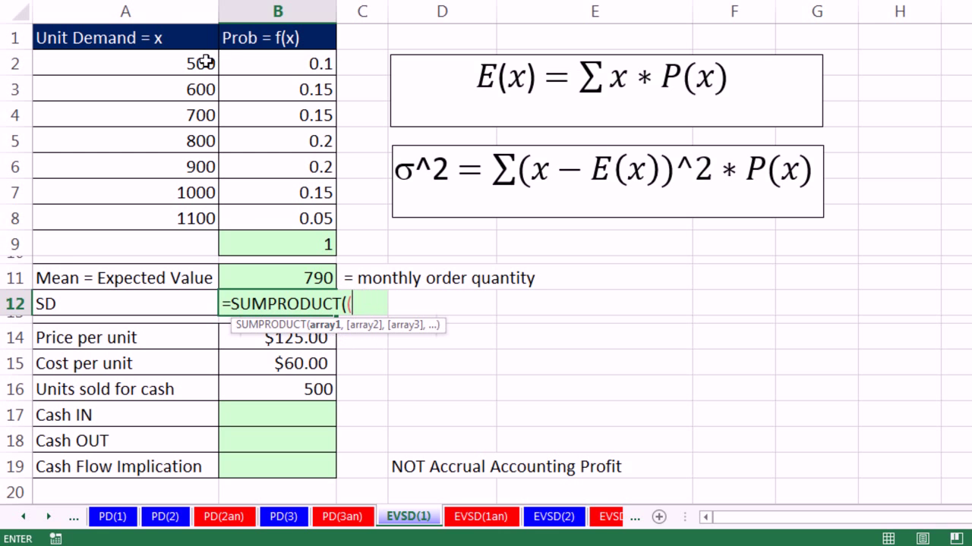
left_click_drag(195, 62, 195, 217)
type("-")
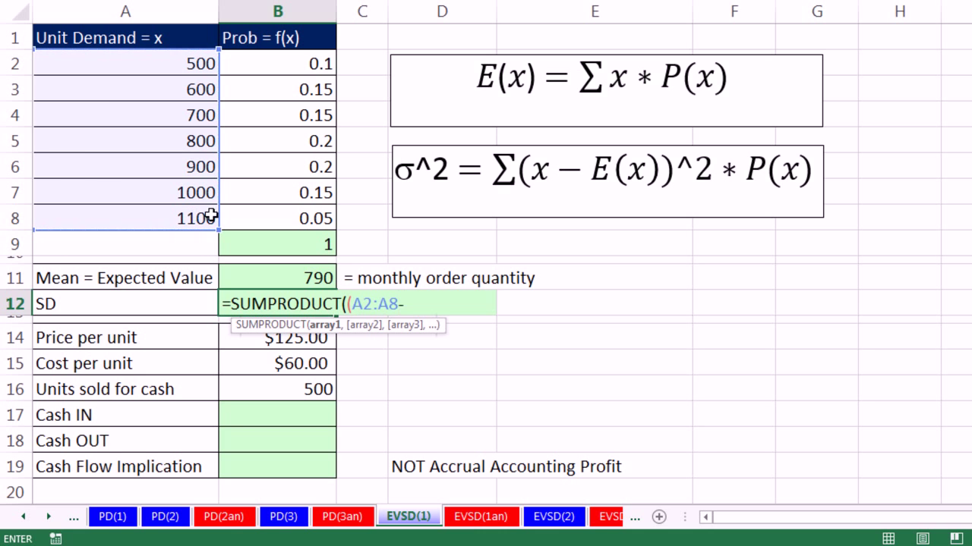
left_click(261, 274)
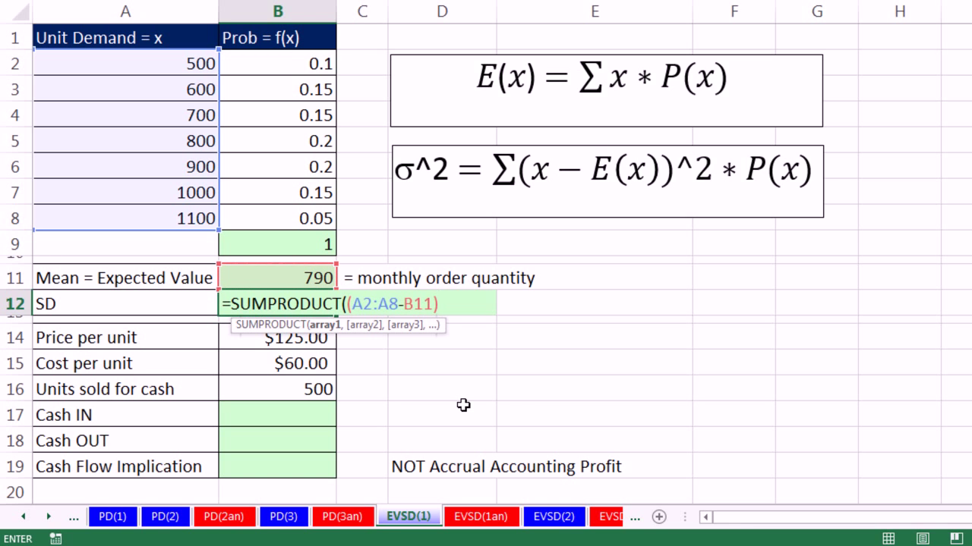
type("^2")
Step: Evaluate the squared-deviations argument of the SD formula in place to inspect its array, and undo the evaluation
left_click(330, 326)
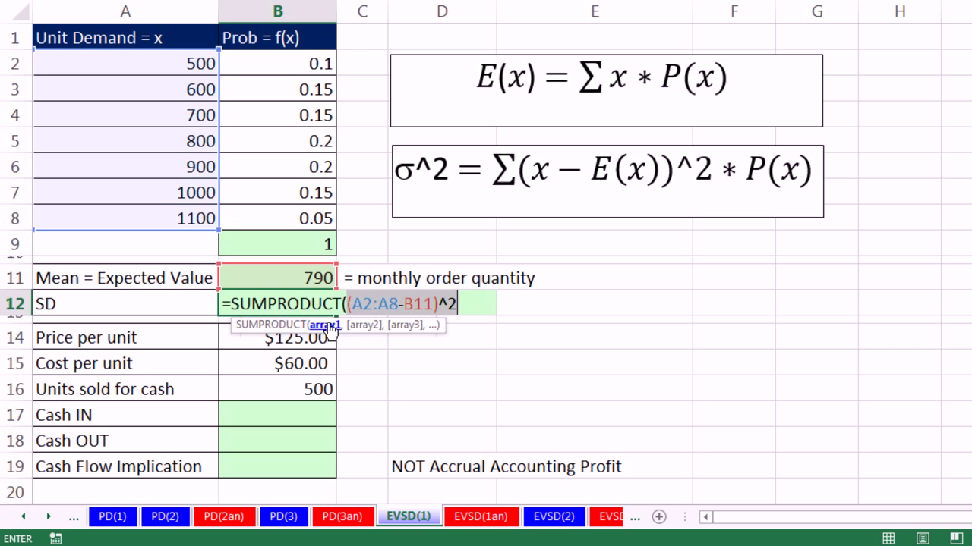
key("F9")
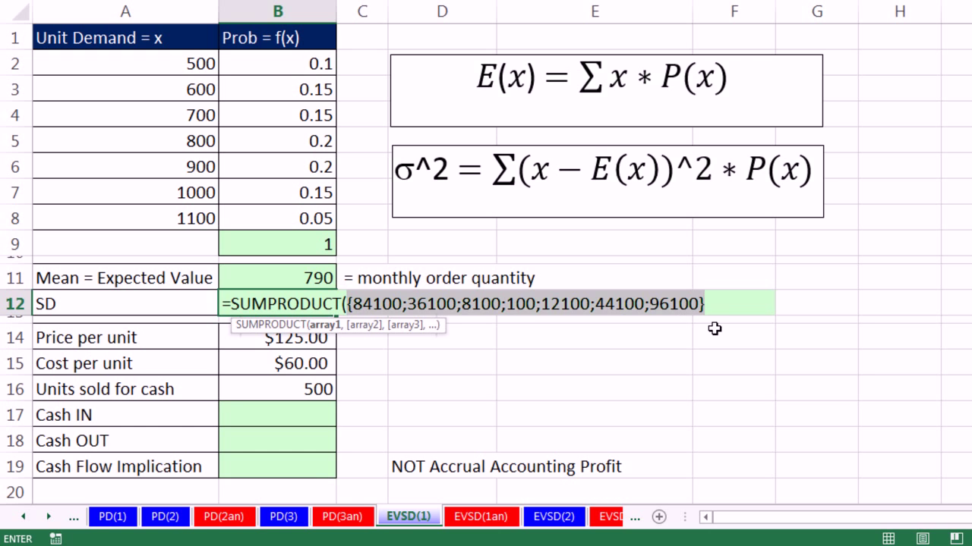
key("ctrl+z")
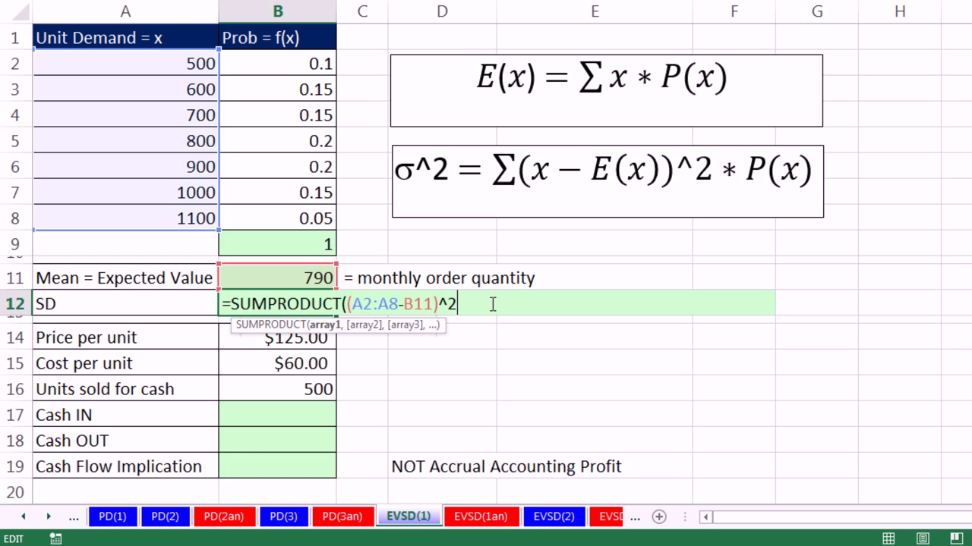
Step: Complete the B12 formula with the probabilities B2:B8 as the second SUMPRODUCT array and enter it
type(",")
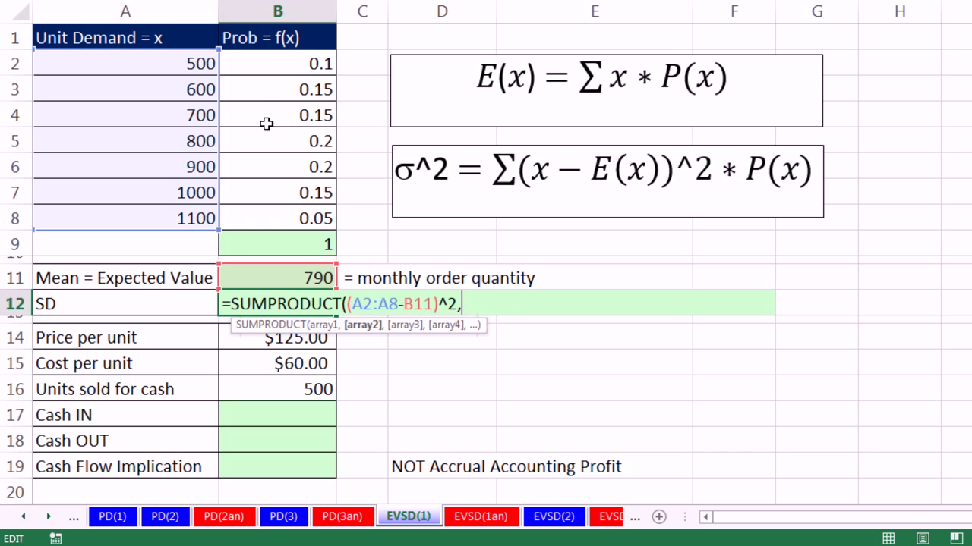
left_click_drag(289, 59, 313, 214)
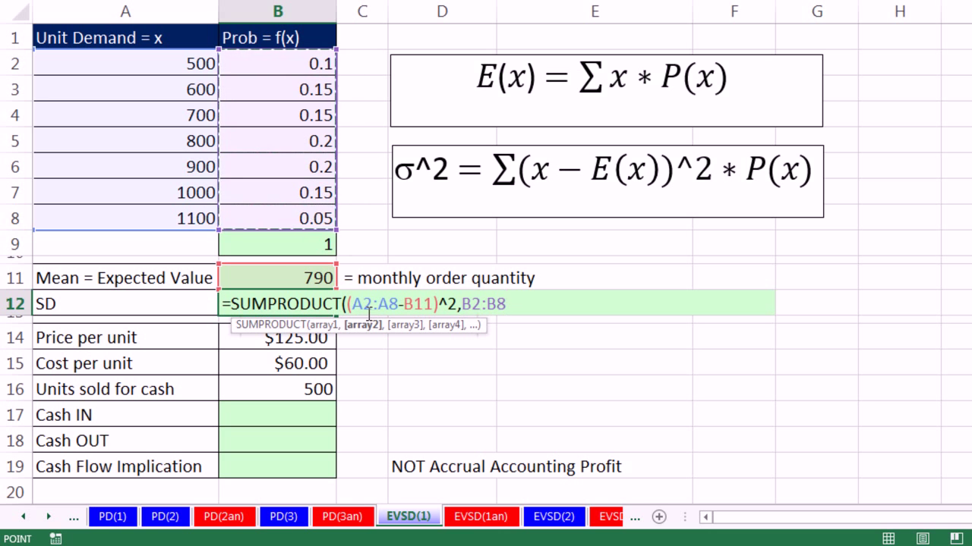
type(")")
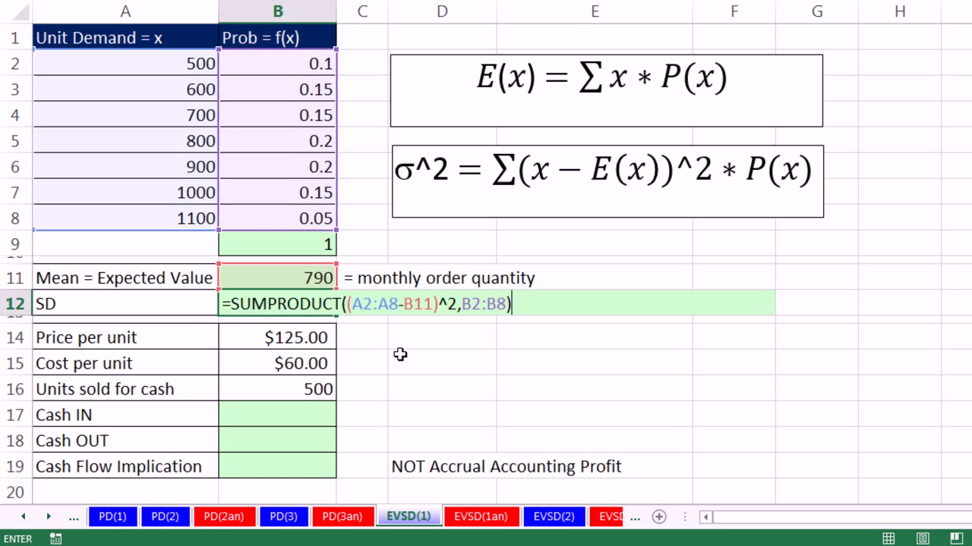
key("Return")
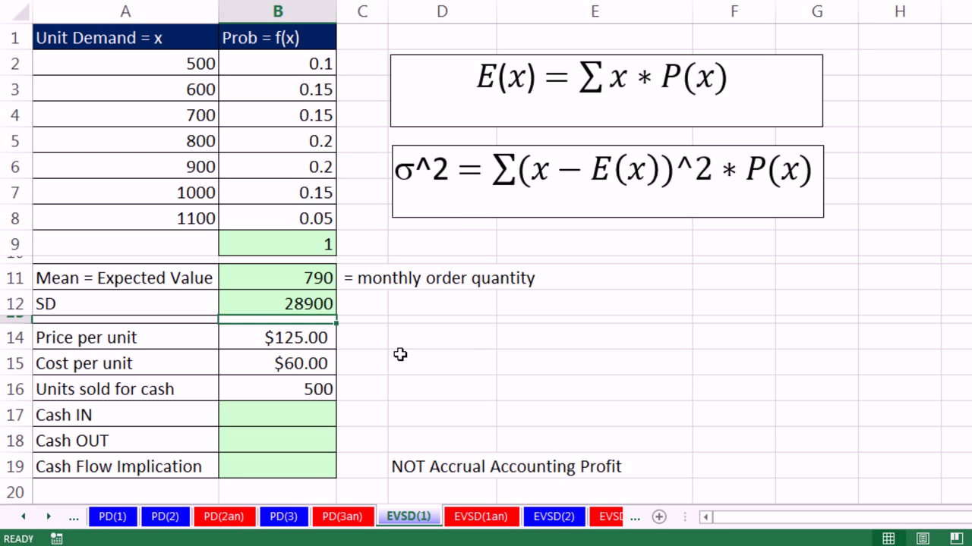
Step: Wrap the B12 formula in a square root so it reads =SQRT(SUMPRODUCT((A2:A8-B11)^2,B2:B8))
left_click(301, 302)
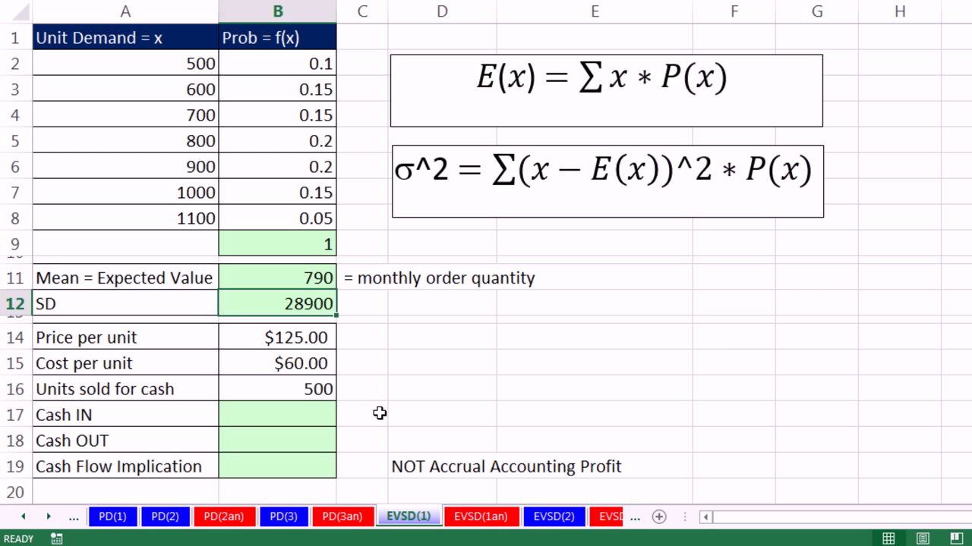
key("F2")
left_click(231, 304)
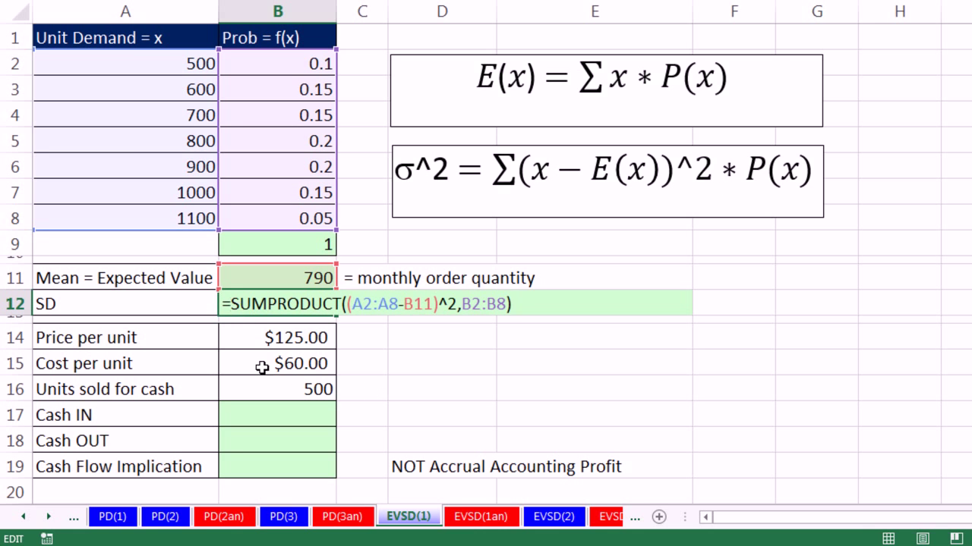
type("sqrt")
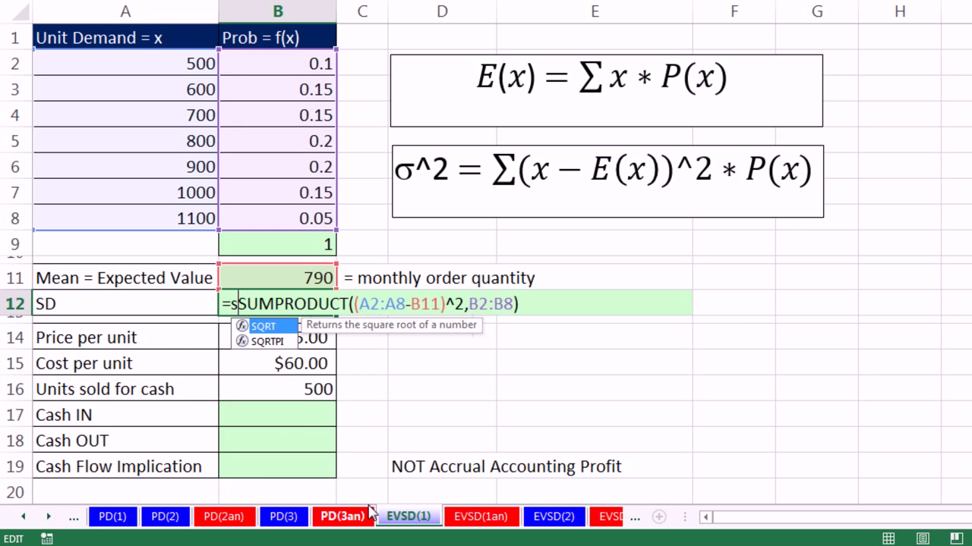
key("Tab")
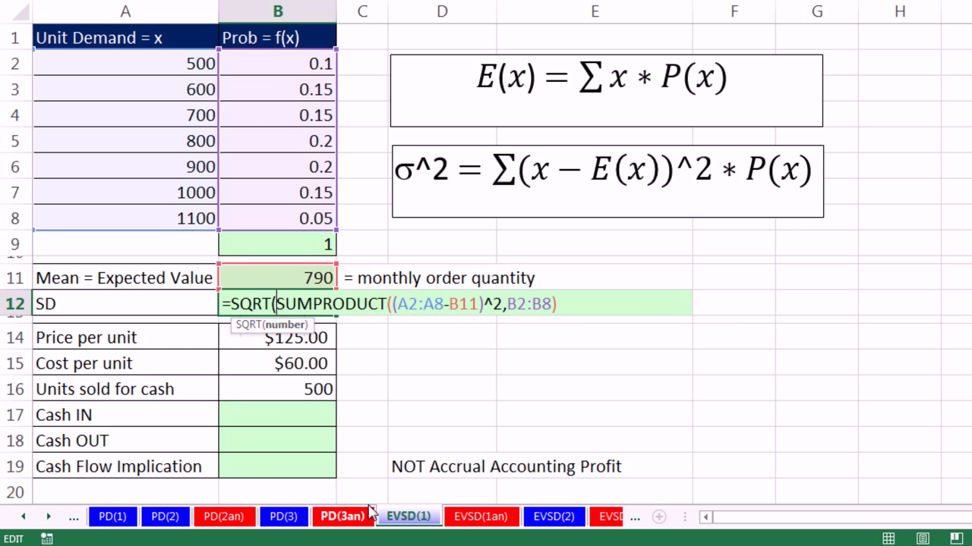
left_click(587, 305)
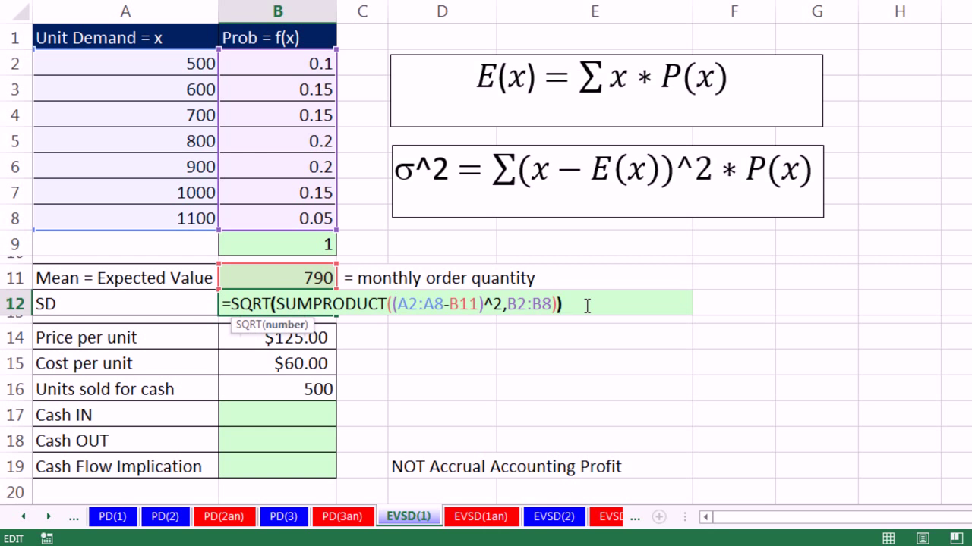
type(")")
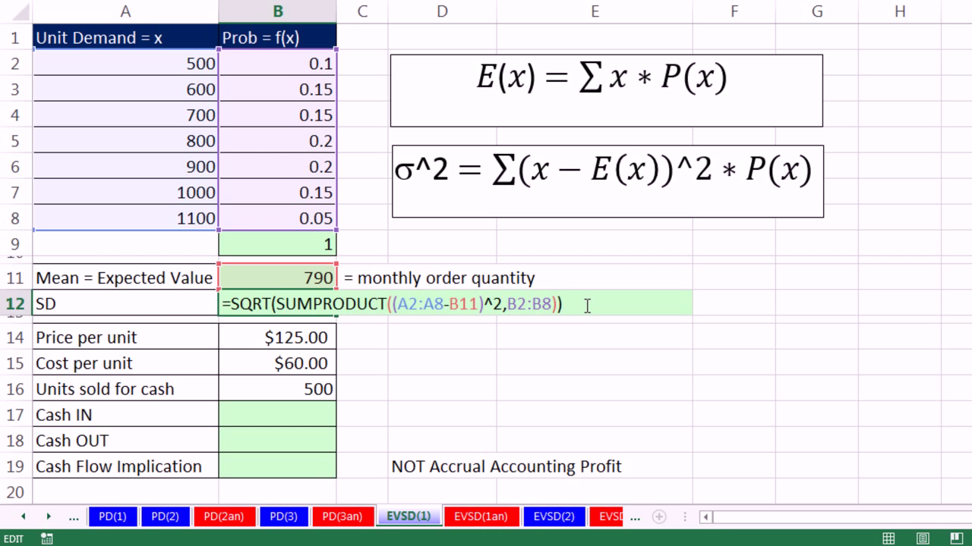
key("Return")
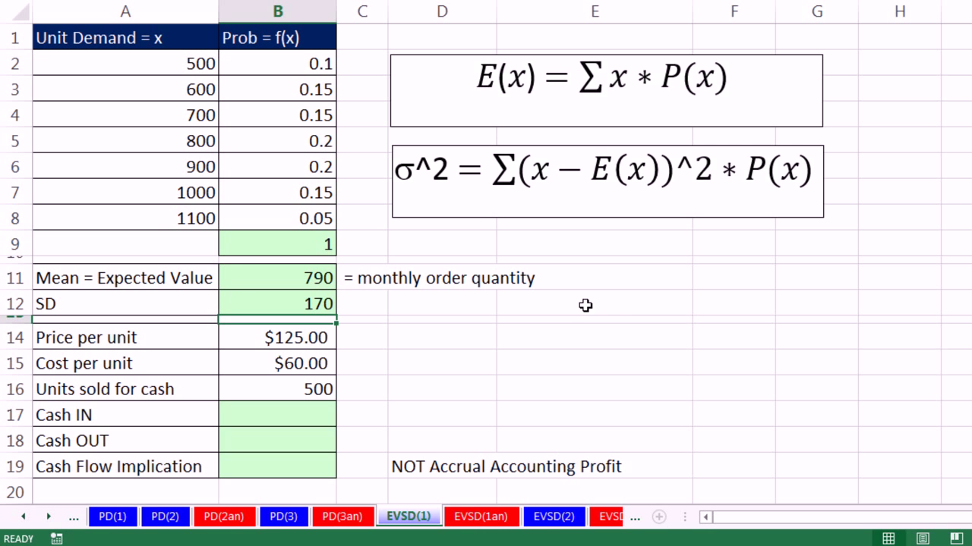
Step: Calculate Cash IN in B17 as units sold times price per unit with =B16*B14
left_click(311, 273)
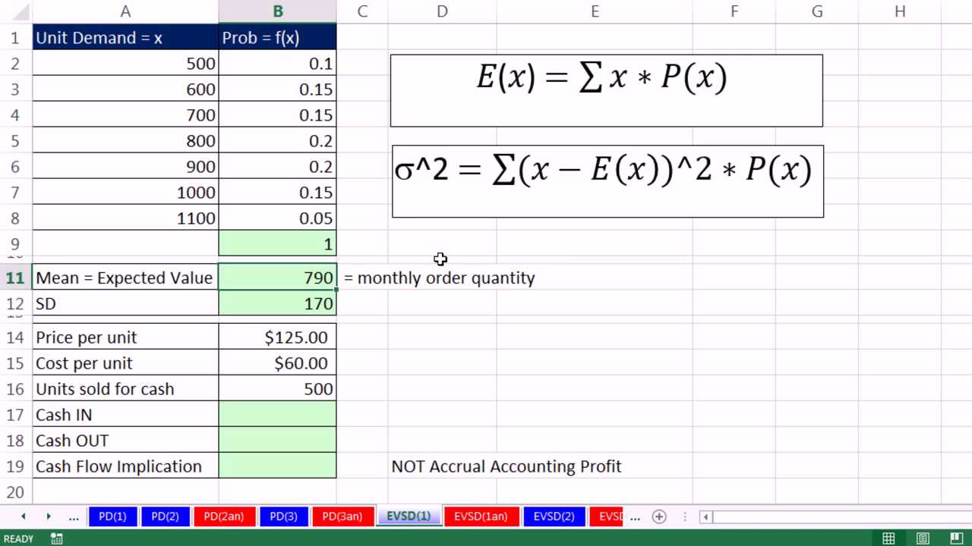
left_click(304, 334)
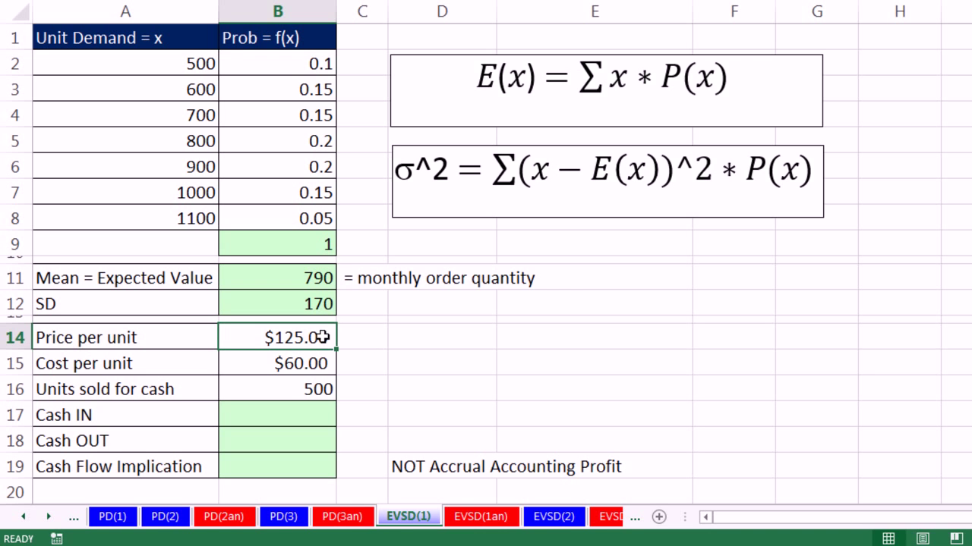
left_click(298, 368)
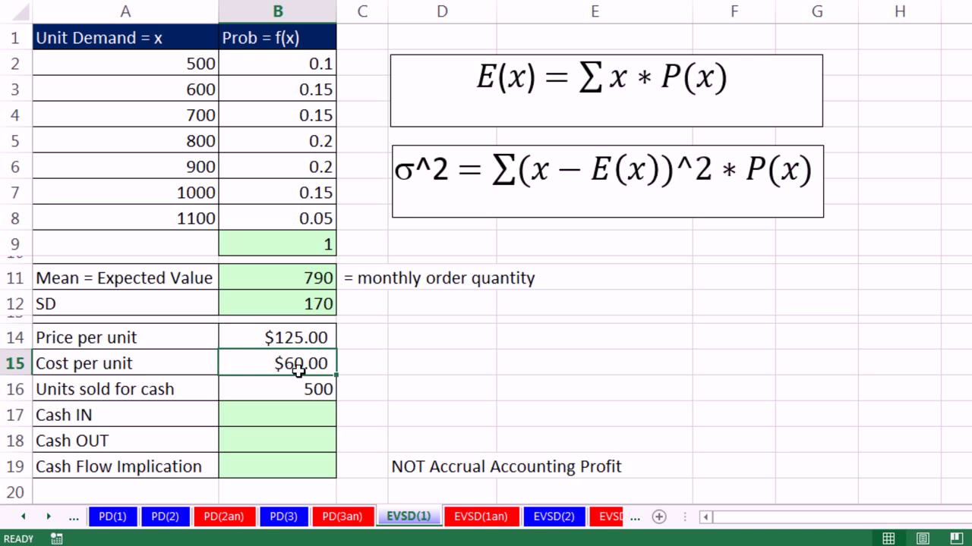
left_click(319, 388)
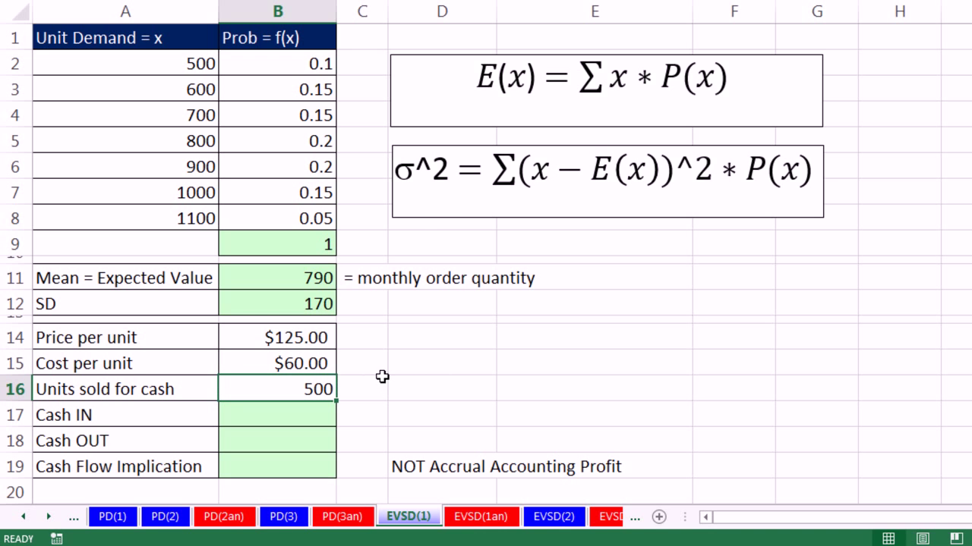
left_click(323, 410)
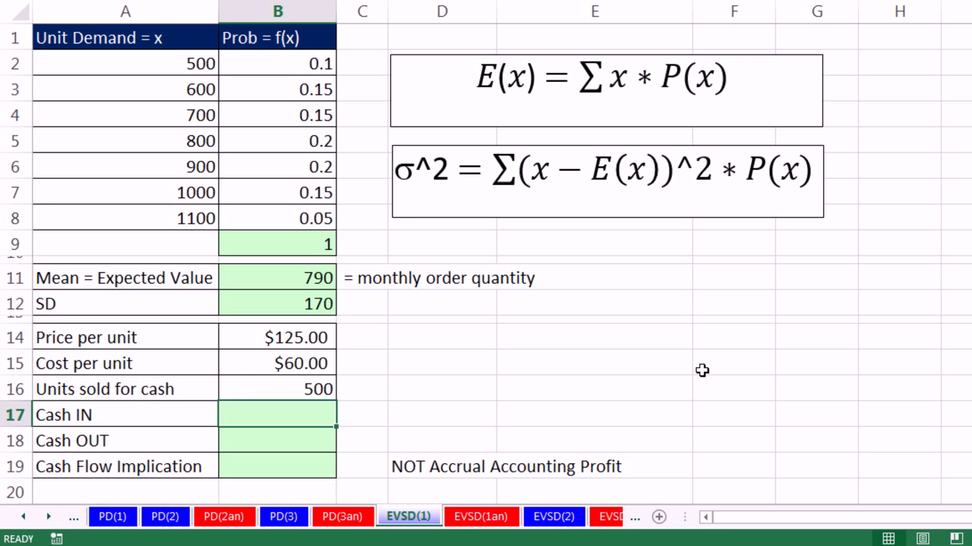
type("=")
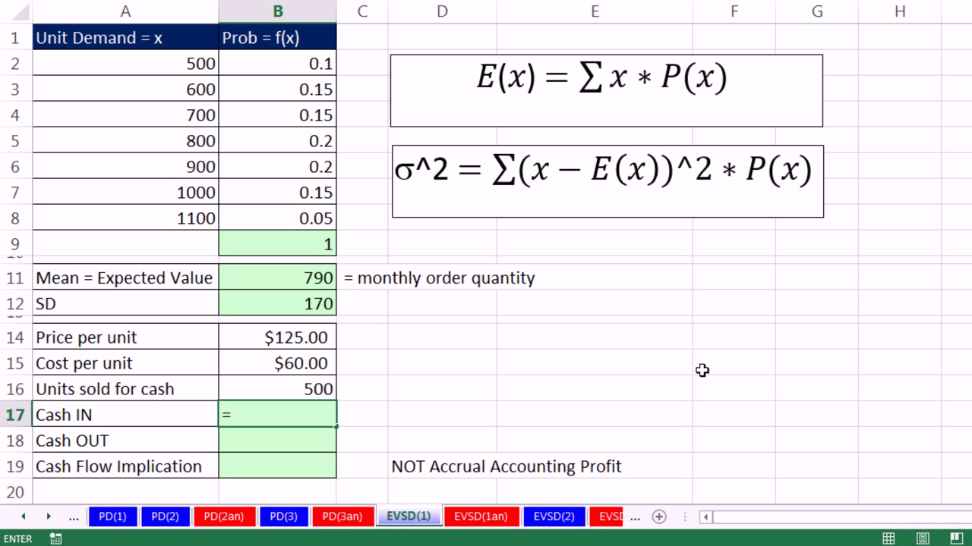
key("Up")
type("*")
key("Up")
key("Up")
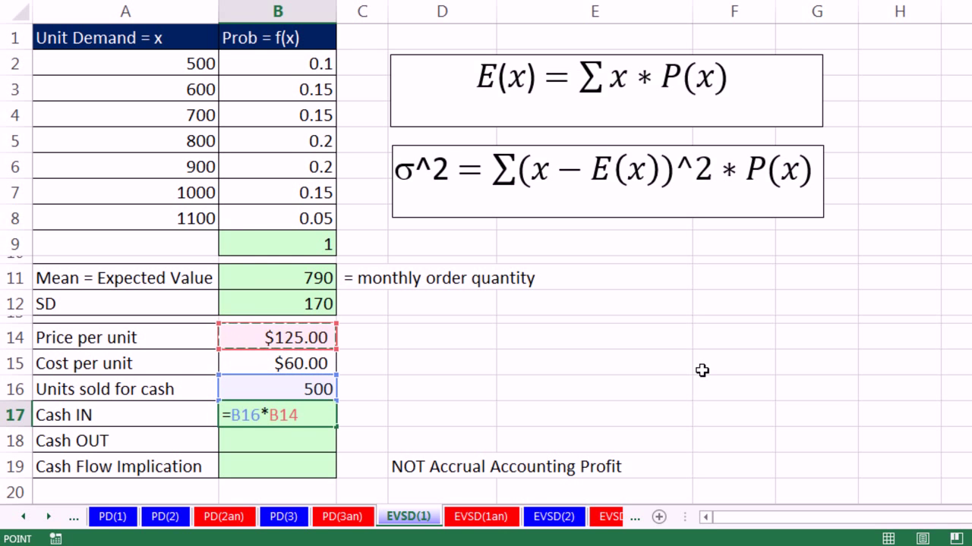
key("Return")
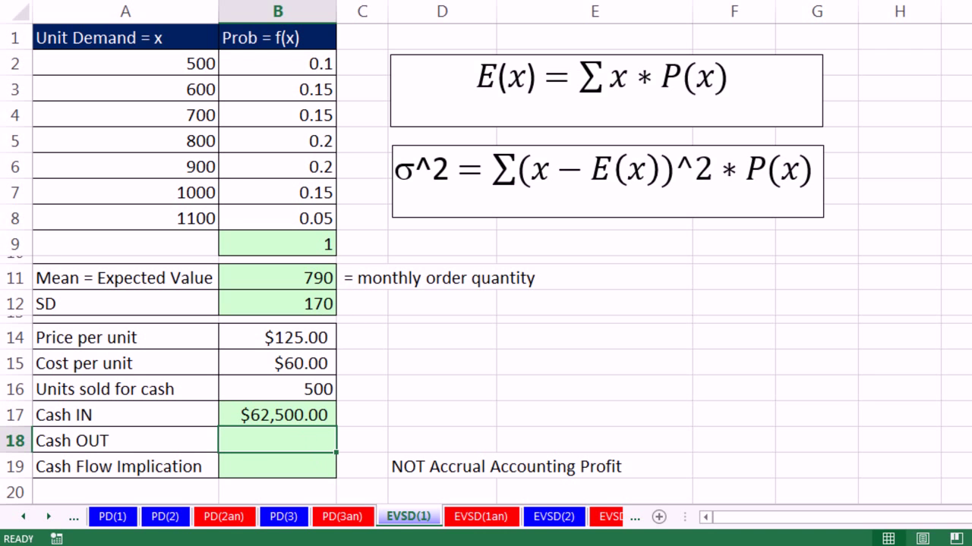
Step: Enter =MROUND(B11,100) in Cash OUT cell B18 to round the expected order quantity to the nearest 100 units
type("=")
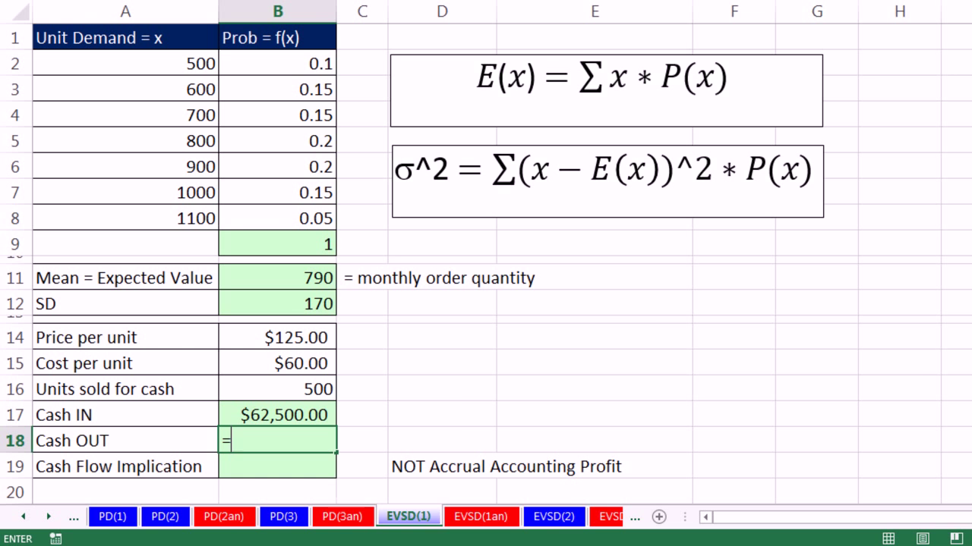
type("mround")
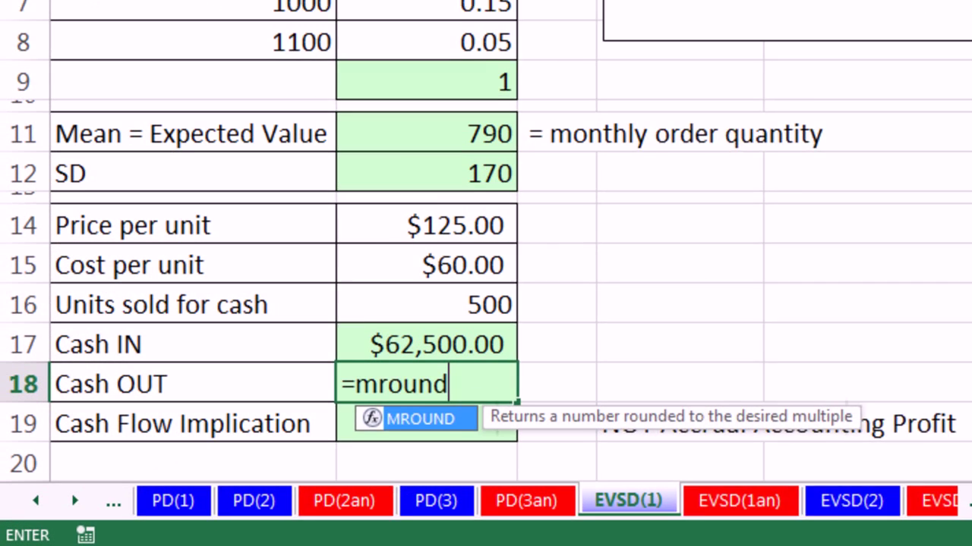
key("Tab")
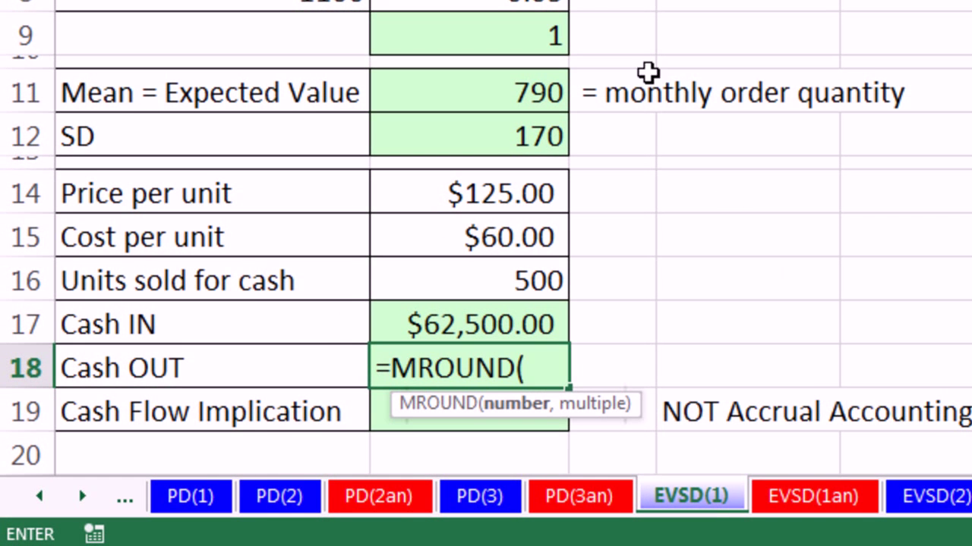
left_click(555, 85)
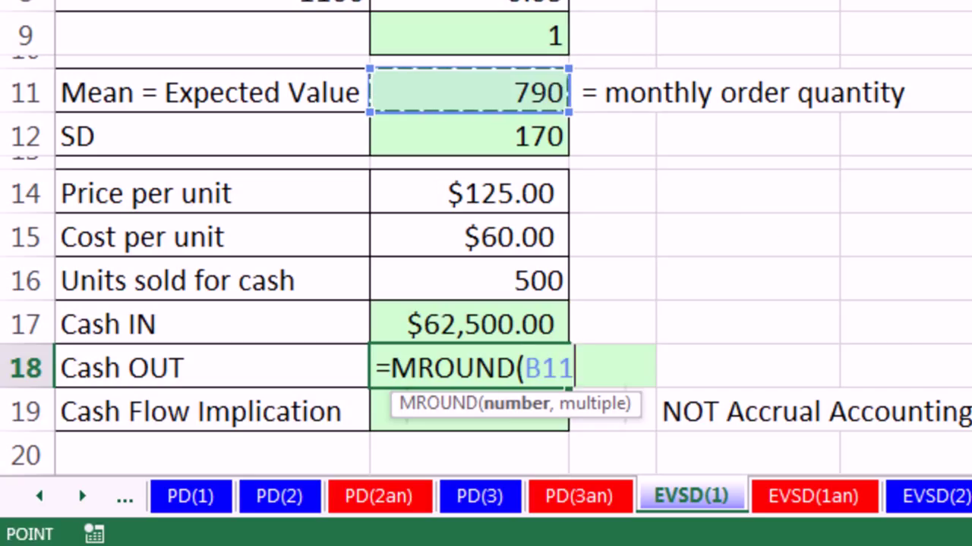
type(",")
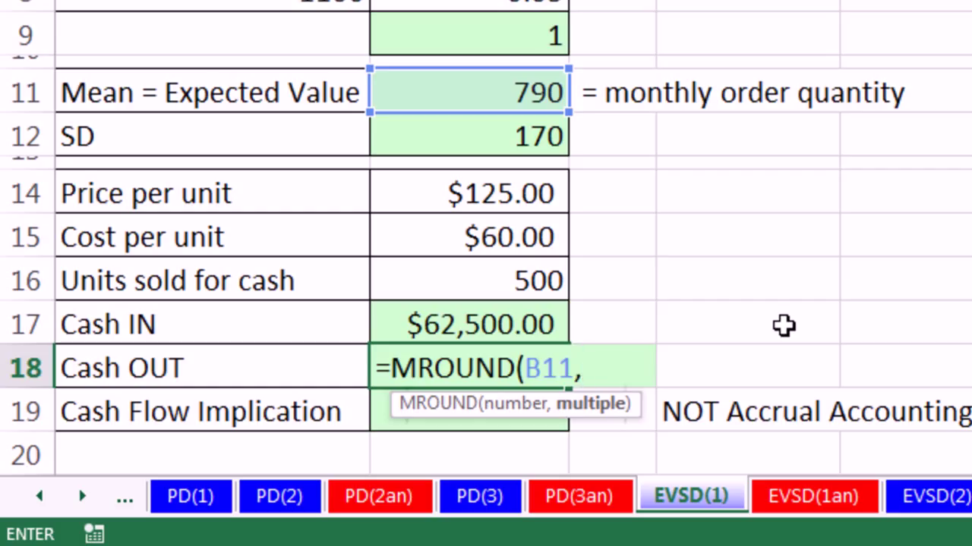
type("100")
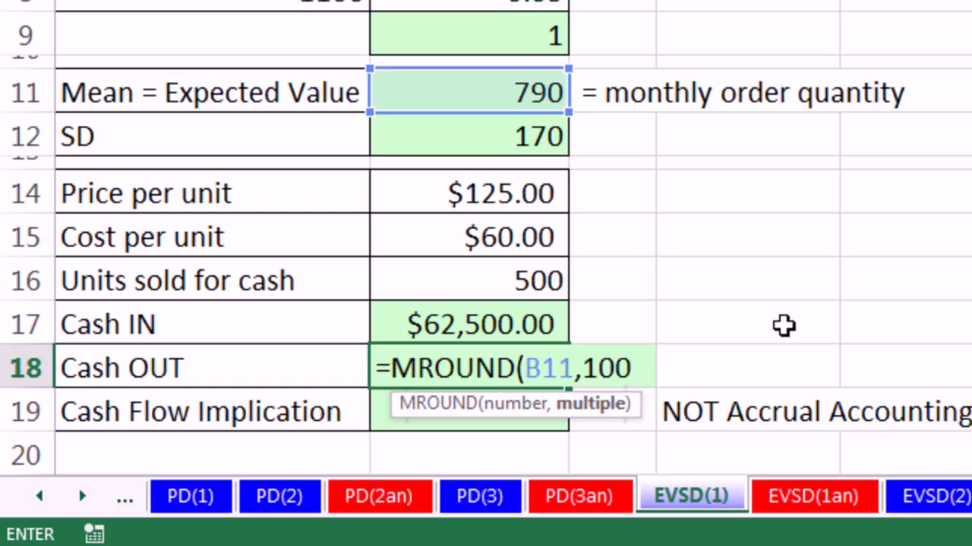
type(")")
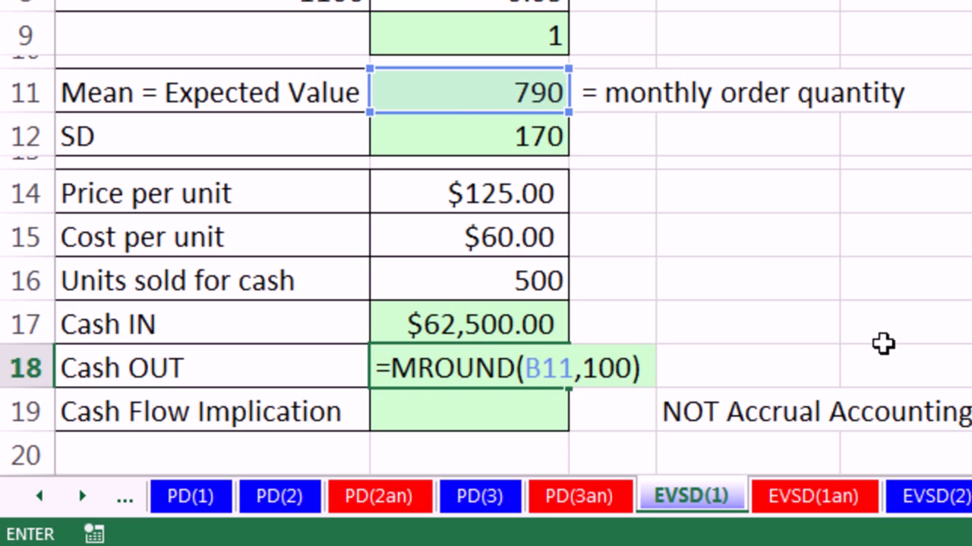
key("ctrl+Return")
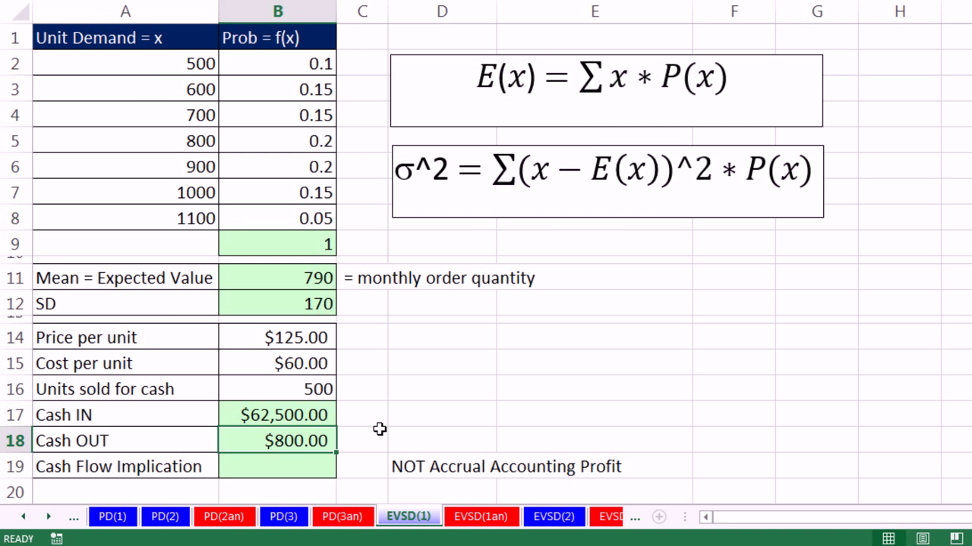
Step: Extend the Cash OUT formula in B18 to multiply the rounded quantity by the cost per unit in B15
key("F2")
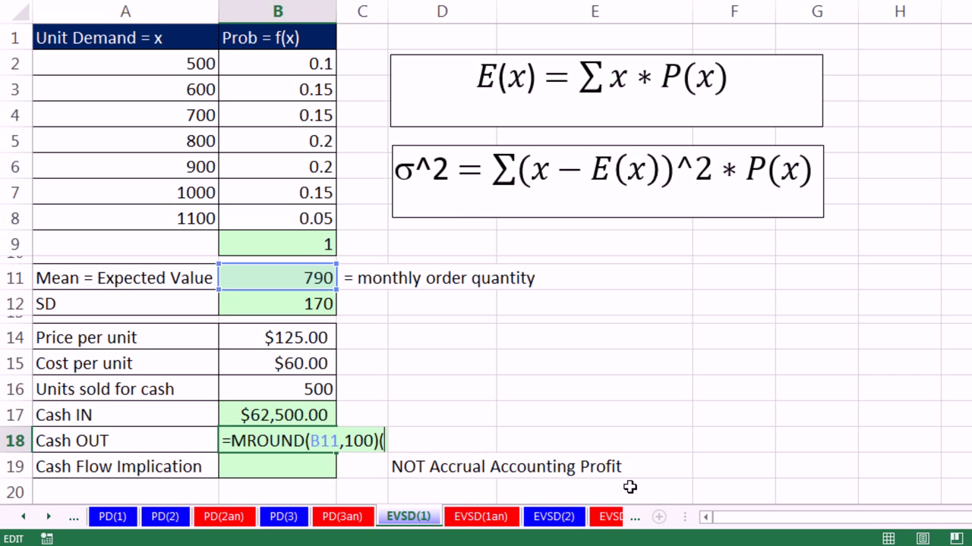
type("*")
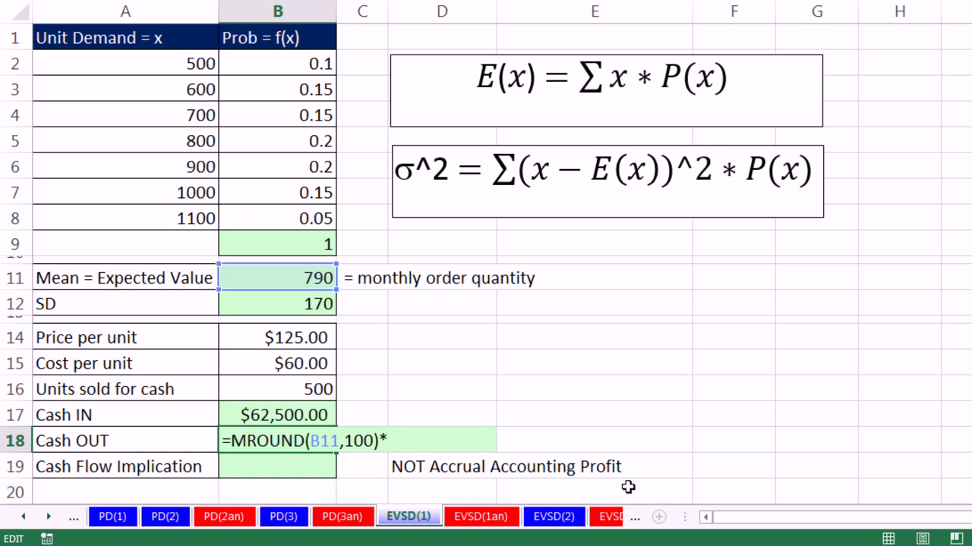
left_click(276, 370)
key("Return")
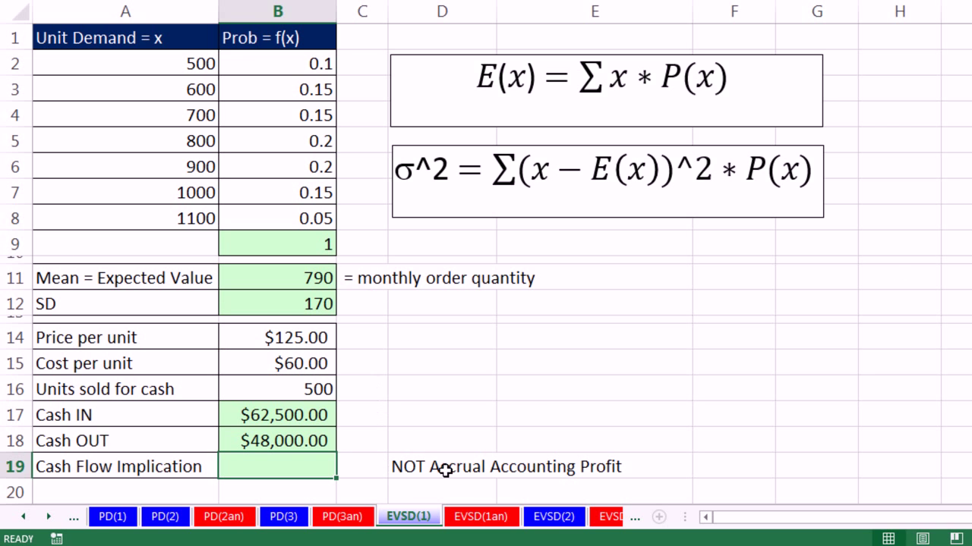
Step: Calculate the Cash Flow Implication in B19 as Cash IN minus Cash OUT, B17-B18
type("=")
key("Up")
key("Up")
type("-")
key("Up")
key("ctrl+Return")
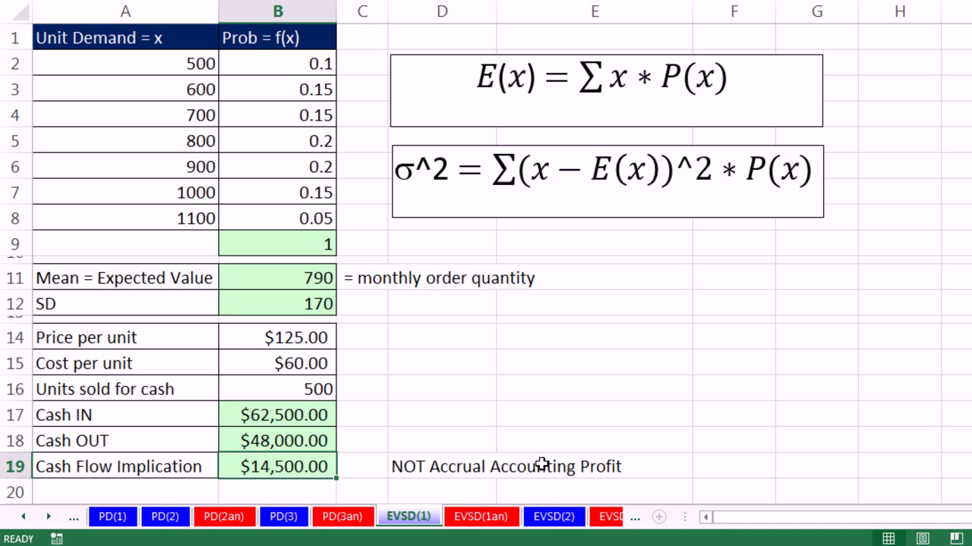
Step: Switch to sheet EVSD(2) and examine the states of the economy, their probabilities and the Stock A returns
left_click(554, 517)
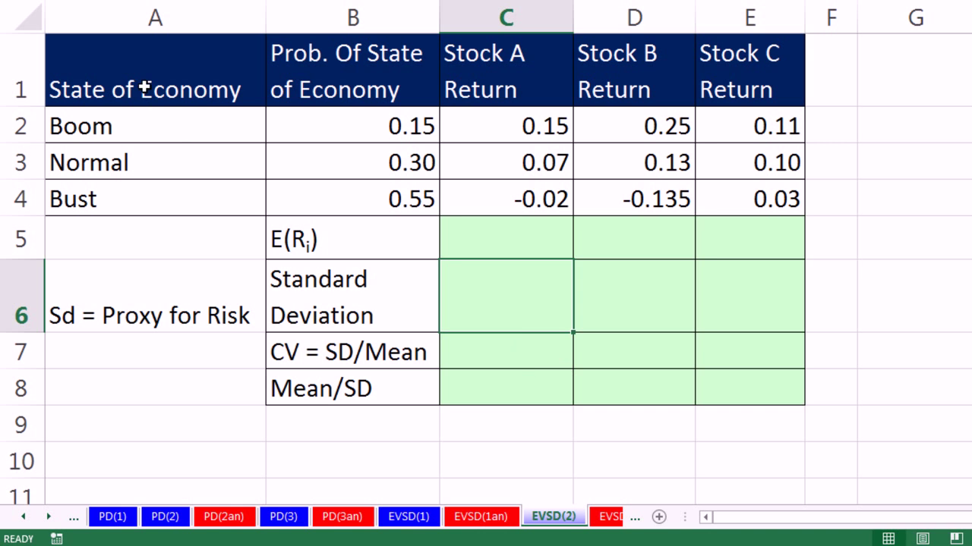
left_click_drag(169, 121, 195, 195)
left_click_drag(402, 126, 418, 195)
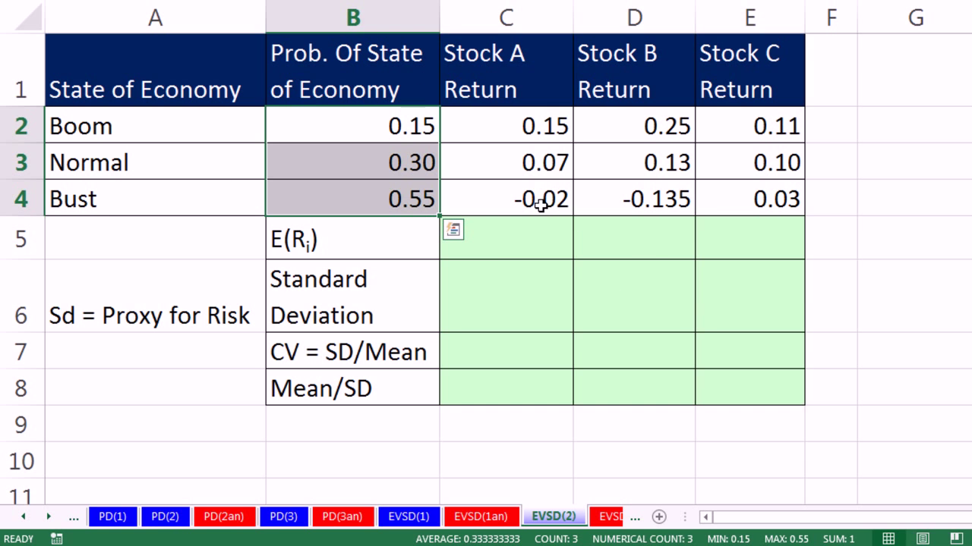
left_click(379, 126)
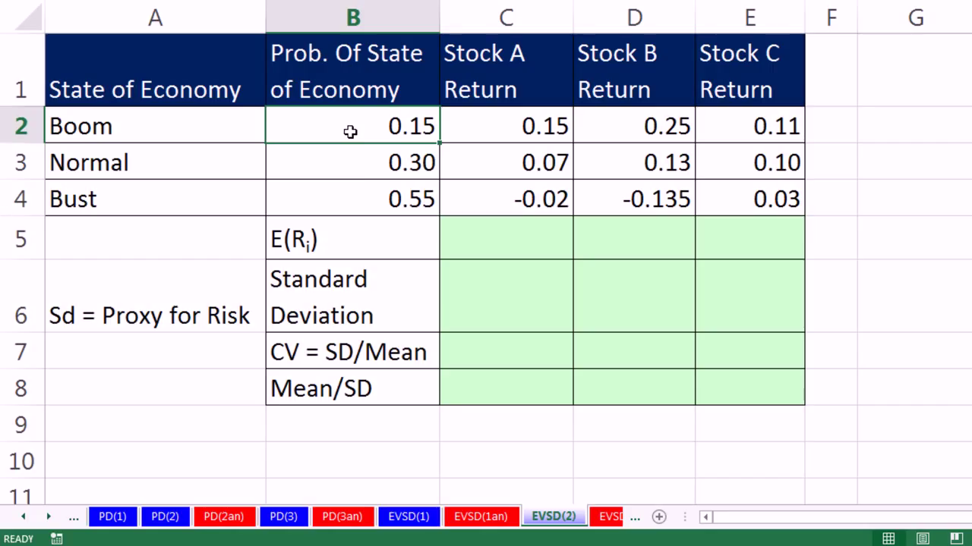
left_click(350, 163)
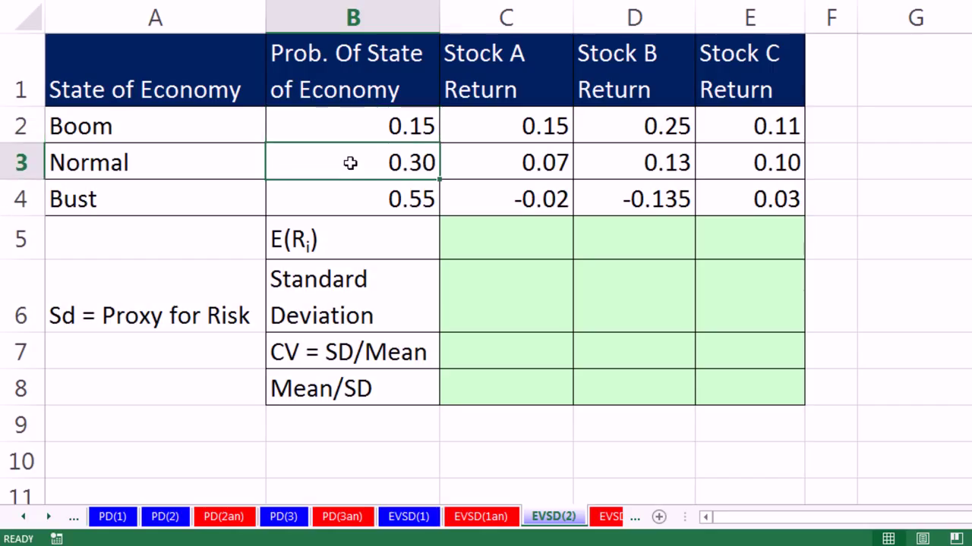
left_click(347, 192)
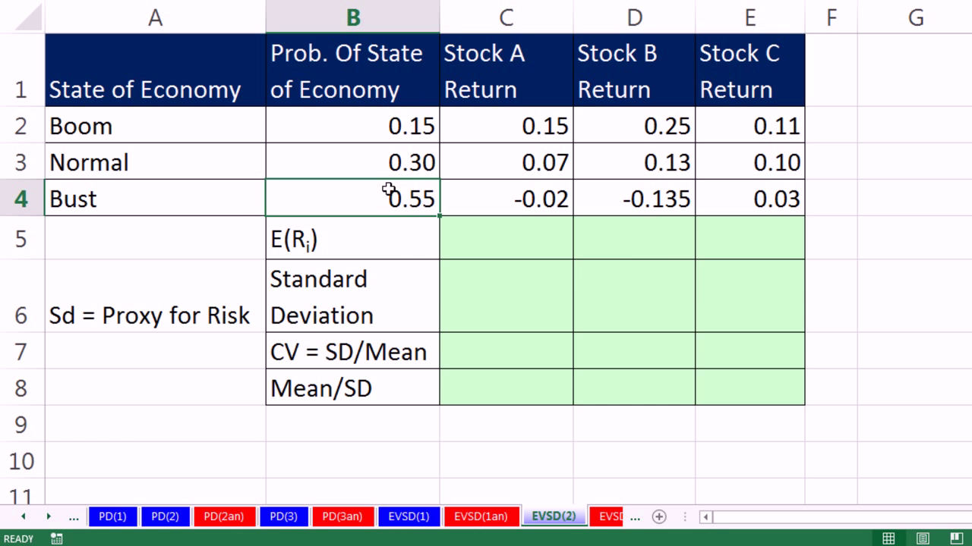
left_click(403, 125)
left_click(397, 166)
left_click(397, 195)
left_click(535, 126)
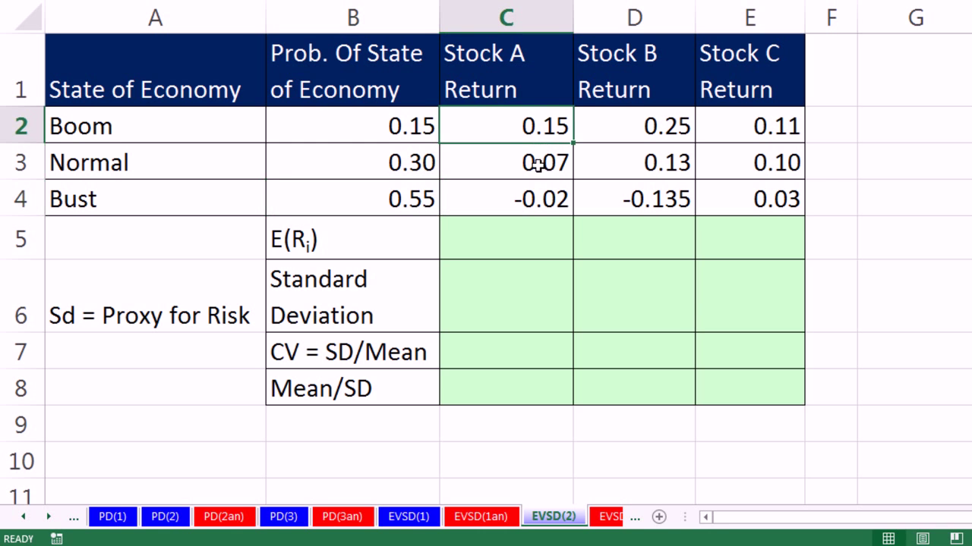
key("Down")
key("Down")
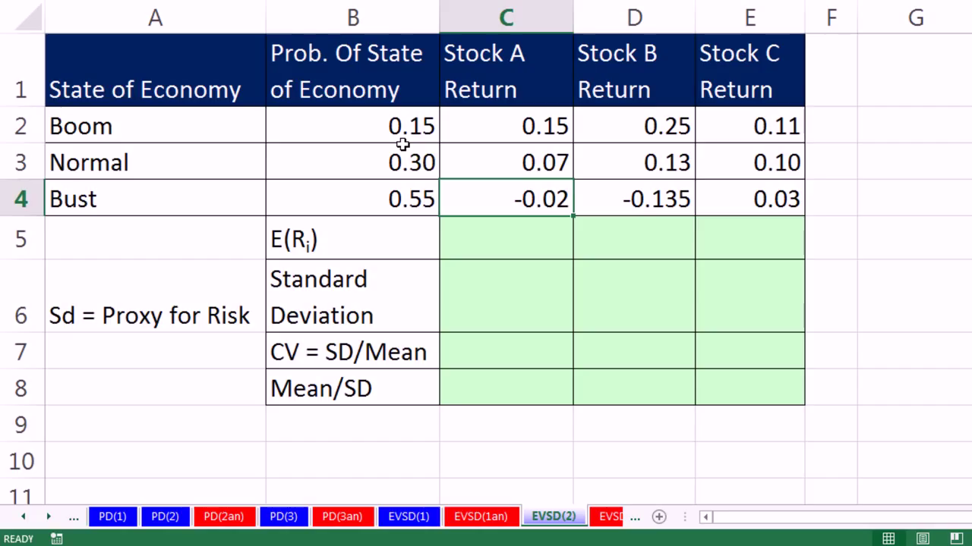
left_click(484, 142)
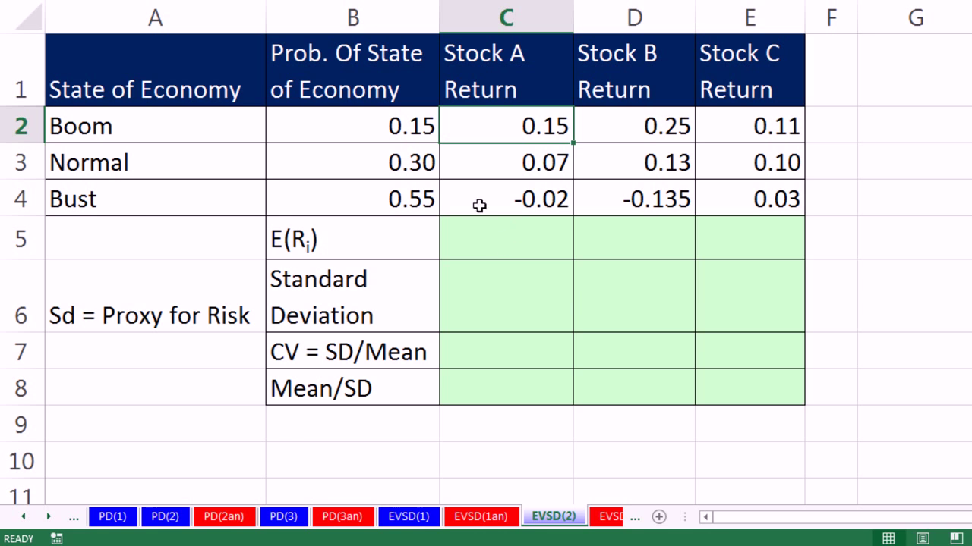
Step: Calculate Stock A's expected return in C5 with =SUMPRODUCT(C2:C4,$B$2:$B$4), locking the probability range as absolute
left_click(493, 237)
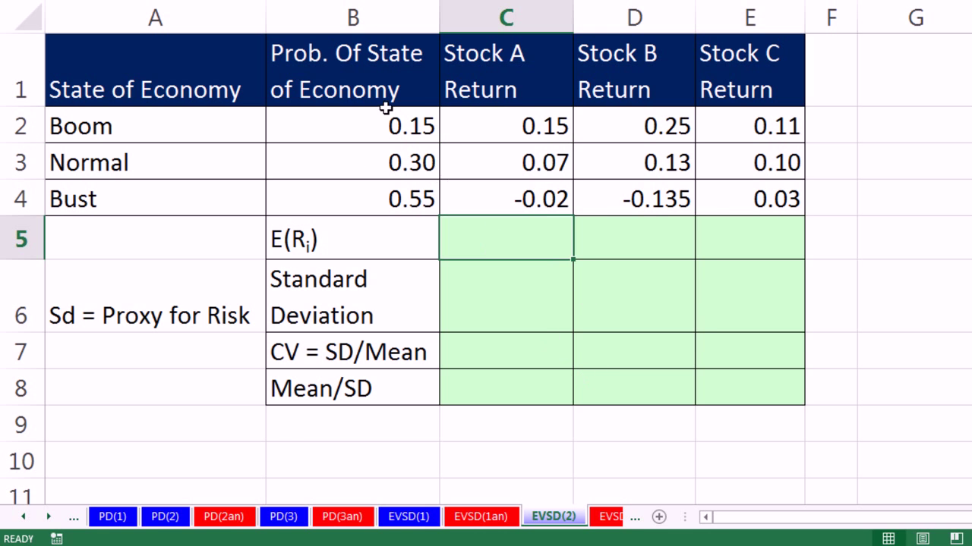
type("=sump")
key("Tab")
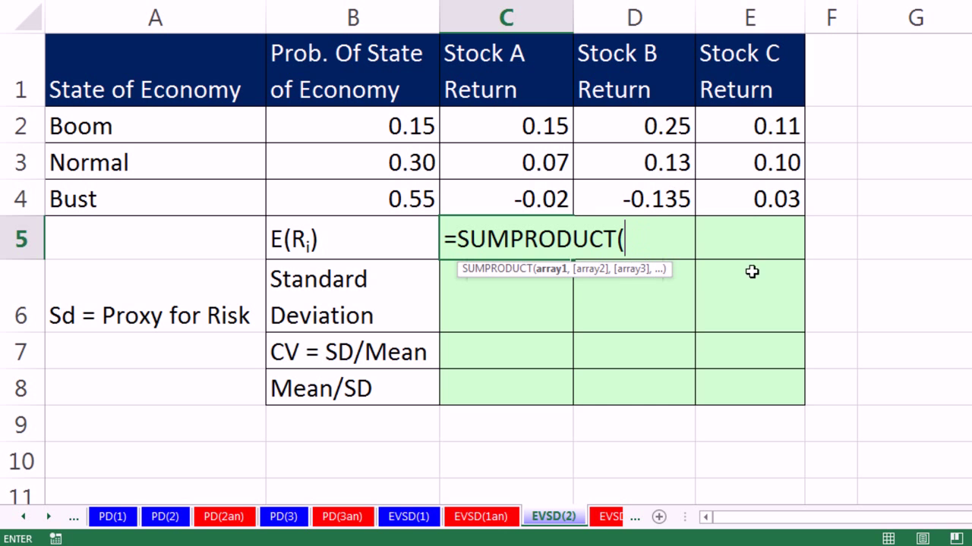
left_click_drag(532, 126, 542, 206)
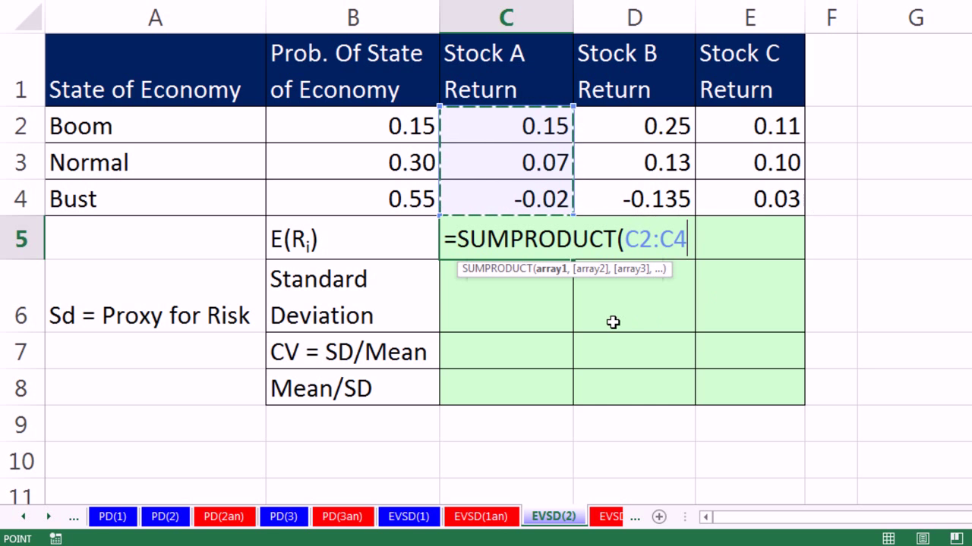
type(",")
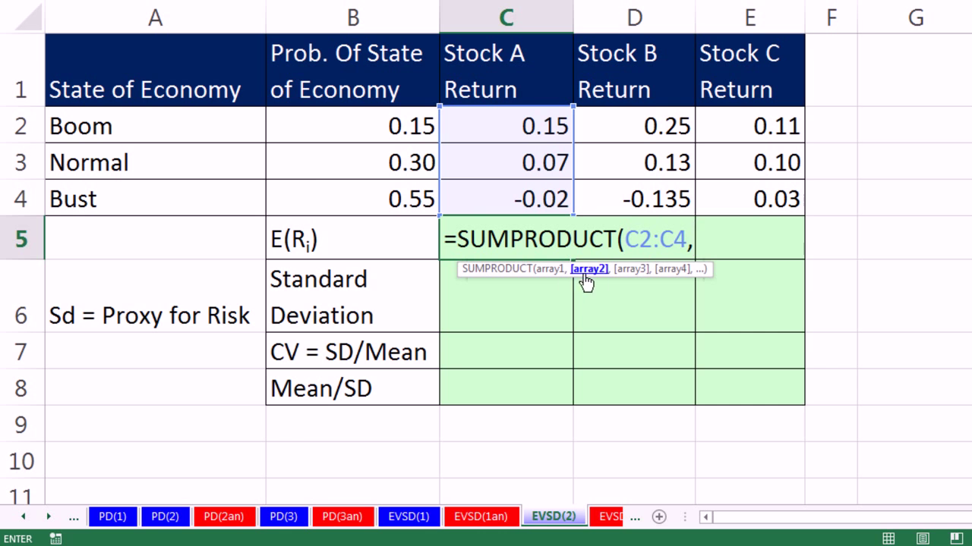
left_click_drag(421, 125, 418, 199)
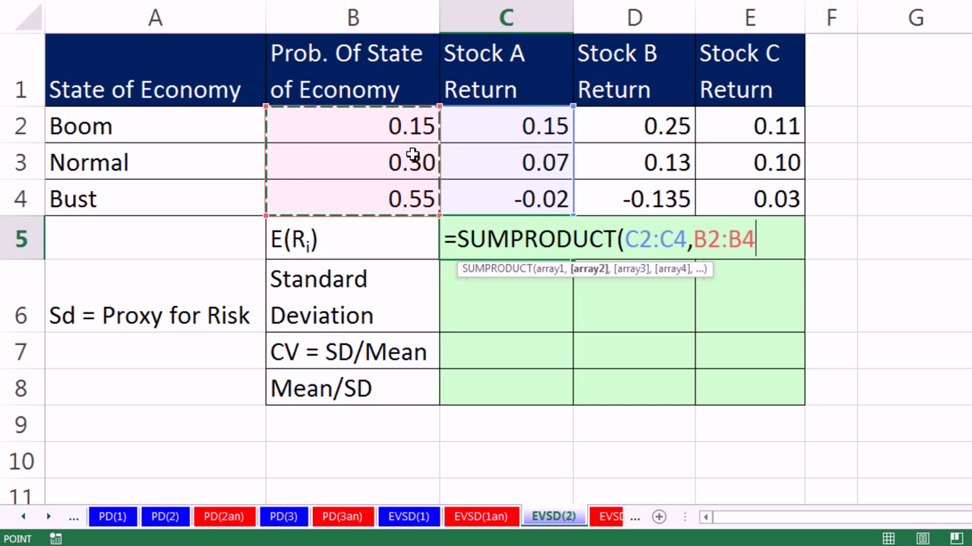
key("F4")
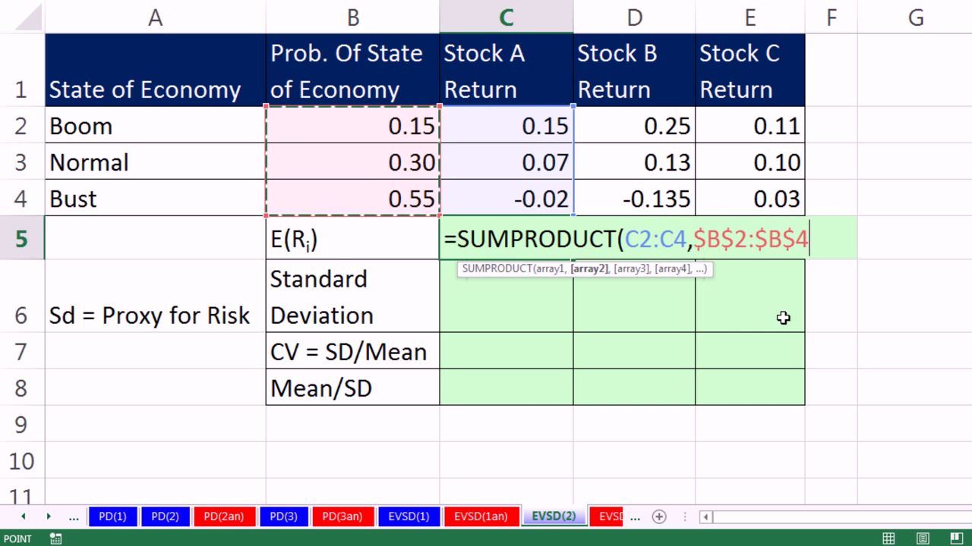
key("ctrl+Return")
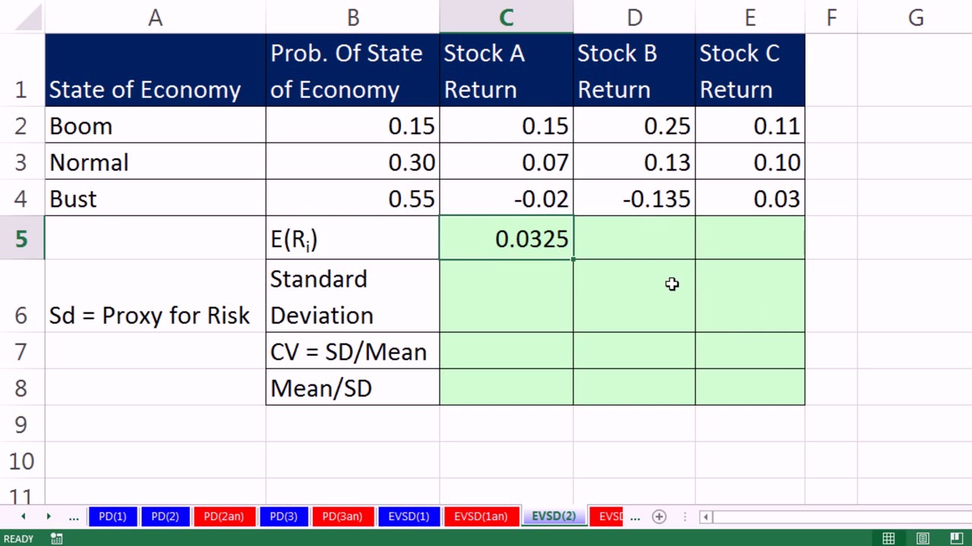
Step: Copy Stock A's expected return formula from C5 across to D5:E5 and check the copied formula in E5
left_click_drag(572, 260, 807, 258)
left_click(709, 304)
key("F2")
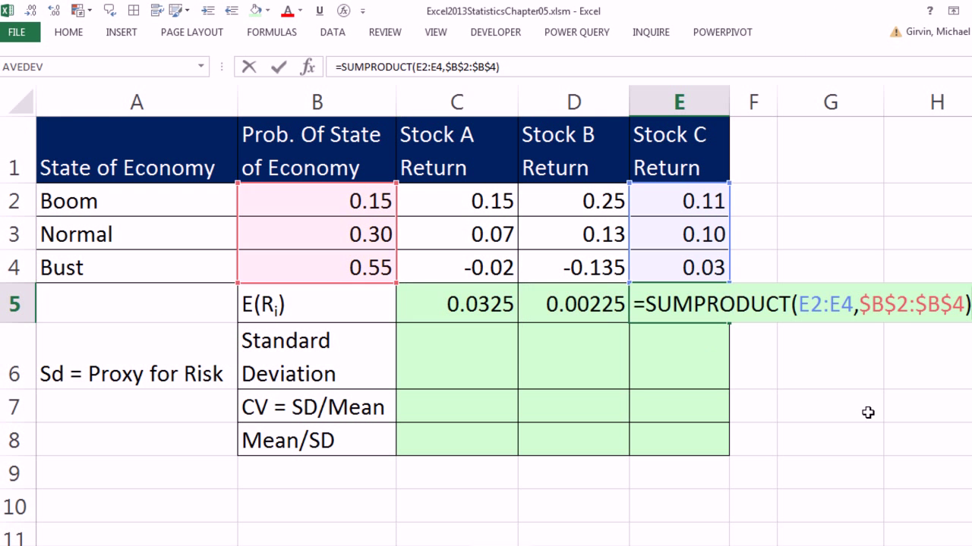
key("Escape")
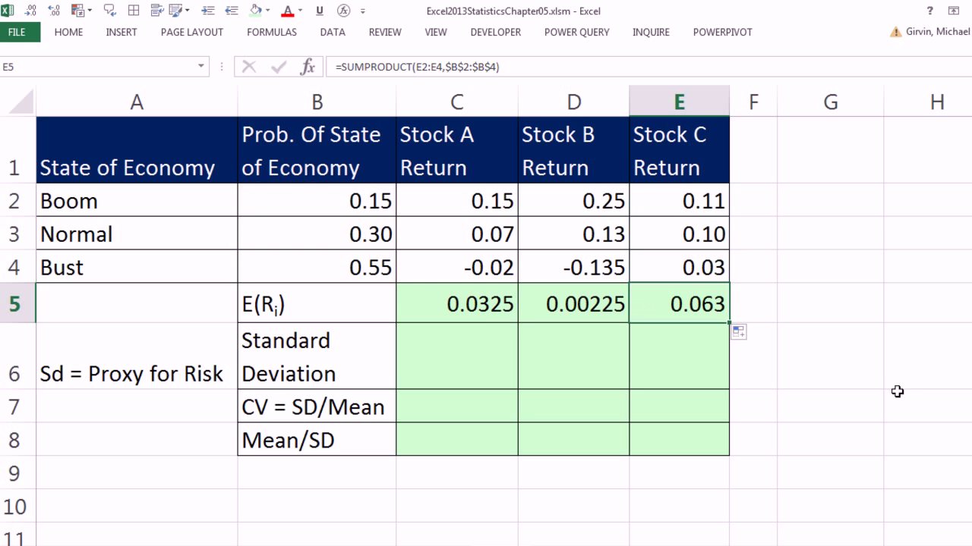
key("ctrl+c")
key("ctrl+v")
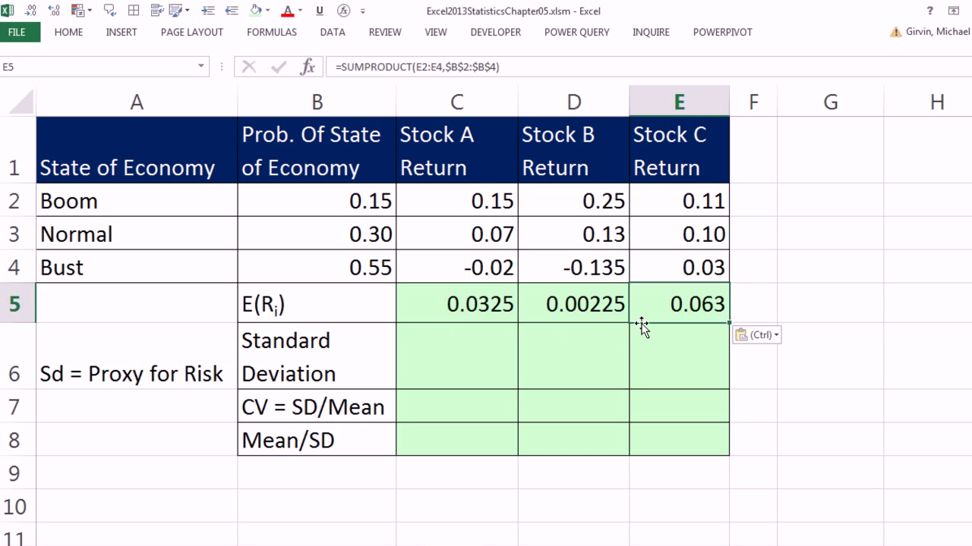
left_click(590, 202)
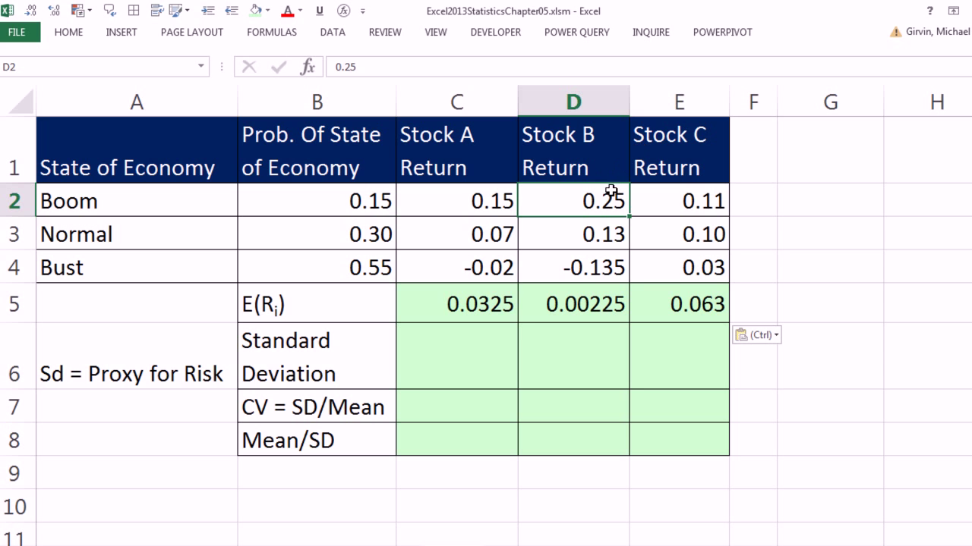
left_click(586, 300)
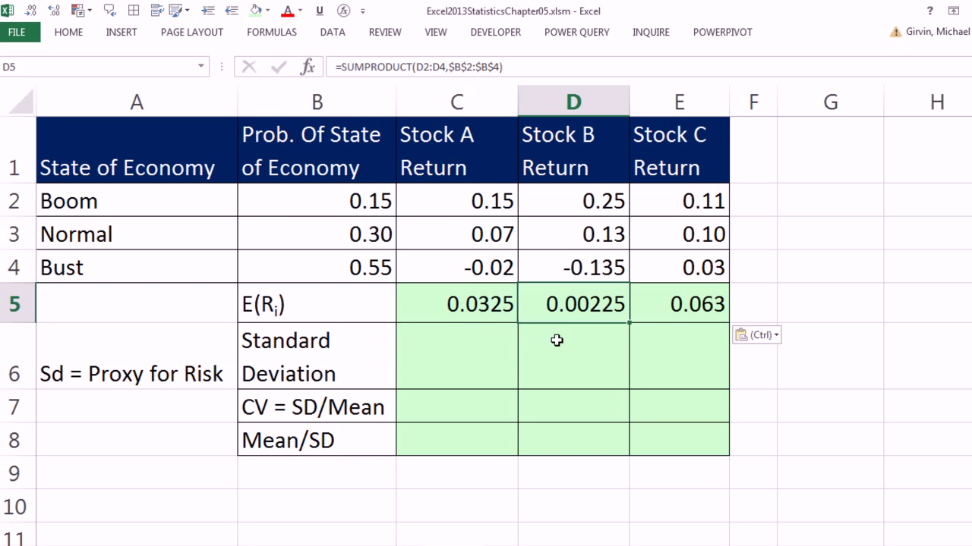
left_click(688, 311)
Step: Begin Stock A's risk formula in C6 with SUMPRODUCT and the squared deviations from the expected return, (C2:C4-C5)^2
left_click(448, 351)
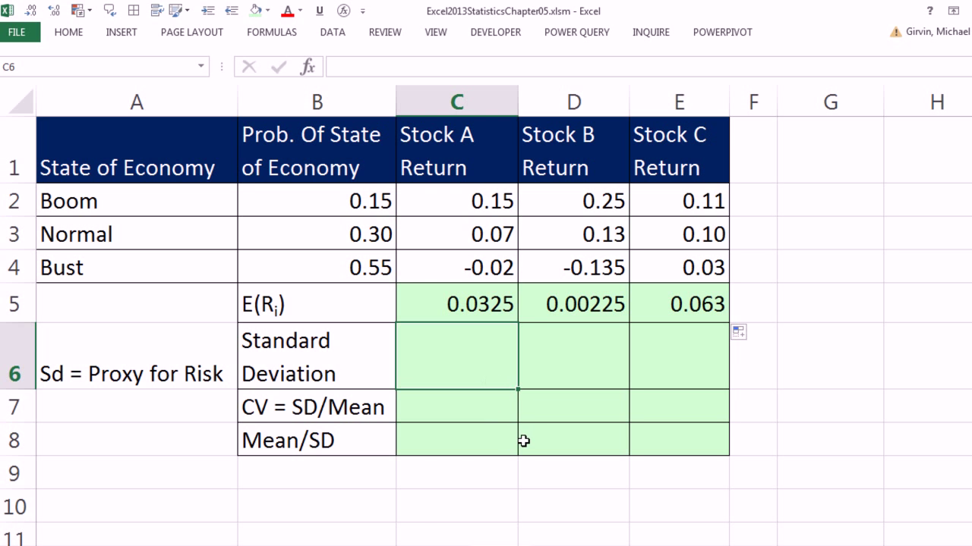
type("=sump")
key("Tab")
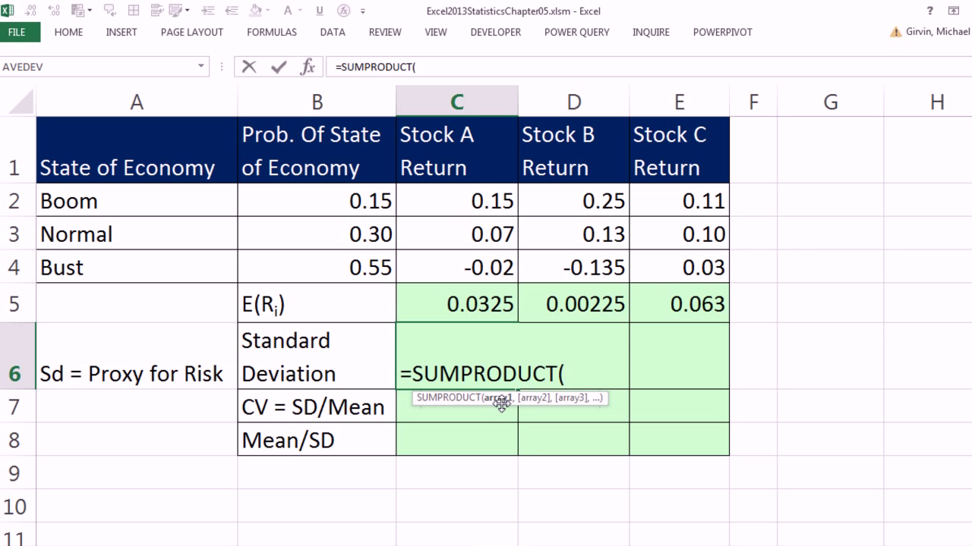
left_click_drag(442, 199, 453, 264)
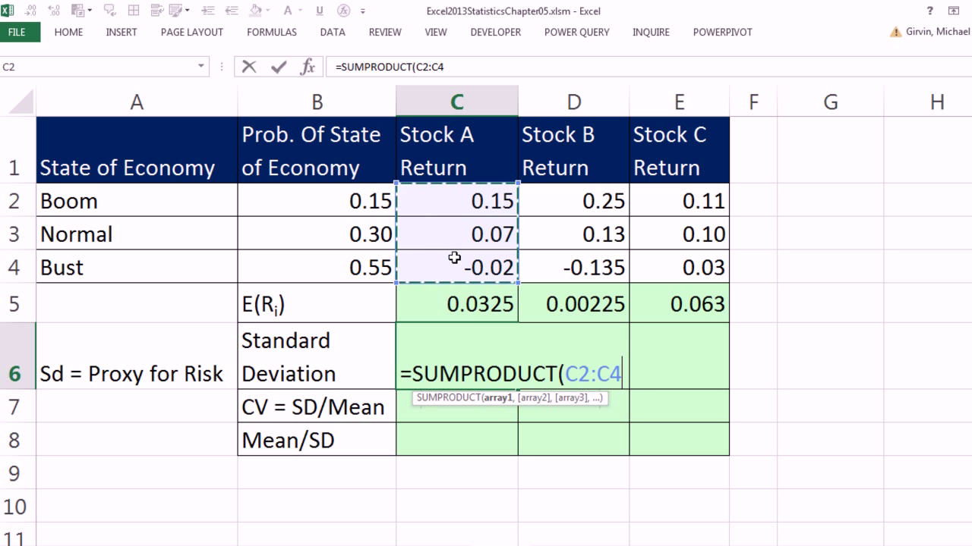
type("-")
left_click(483, 303)
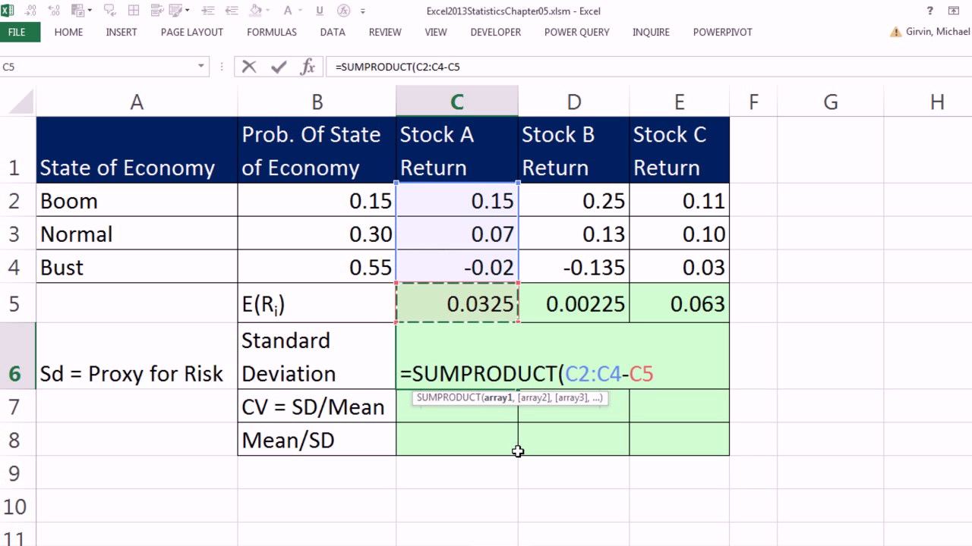
type(")")
left_click(565, 374)
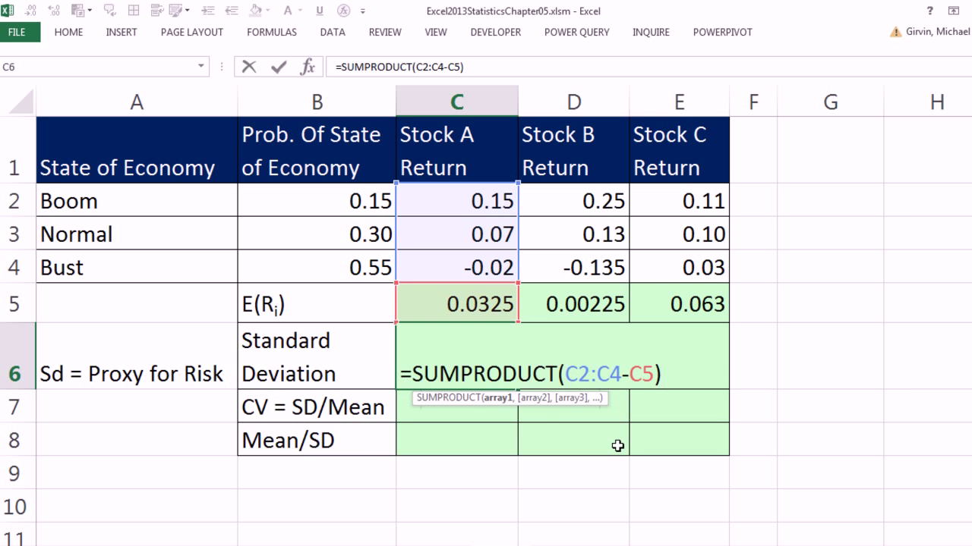
type("(")
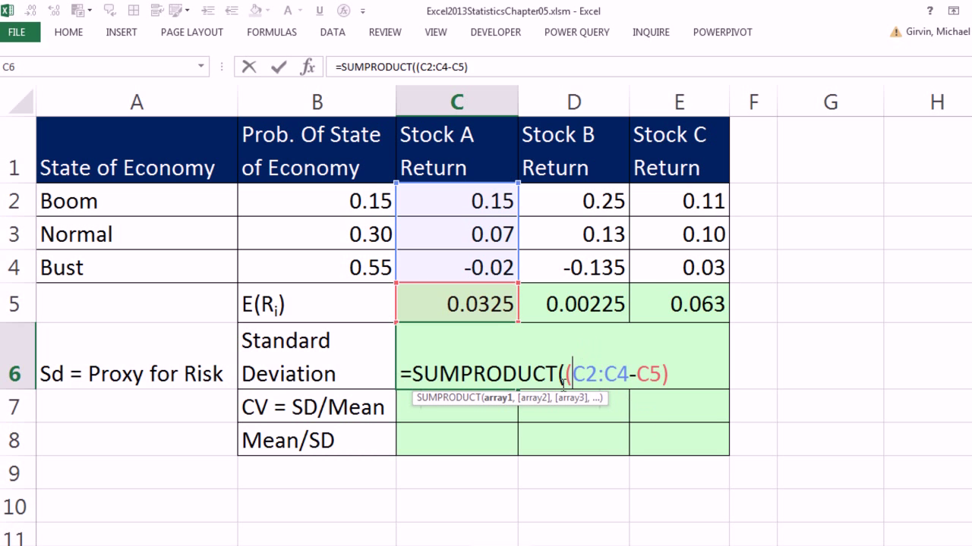
left_click(680, 372)
type("^2")
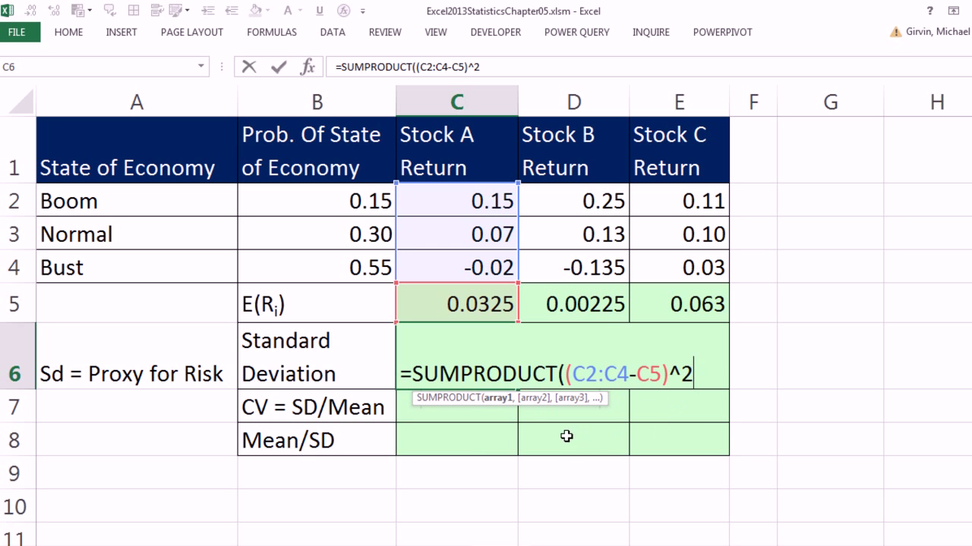
Step: Complete the C6 SUMPRODUCT formula with the probabilities as second array, locked as $B$2:$B$4
type(",")
left_click_drag(363, 205, 369, 266)
key("F4")
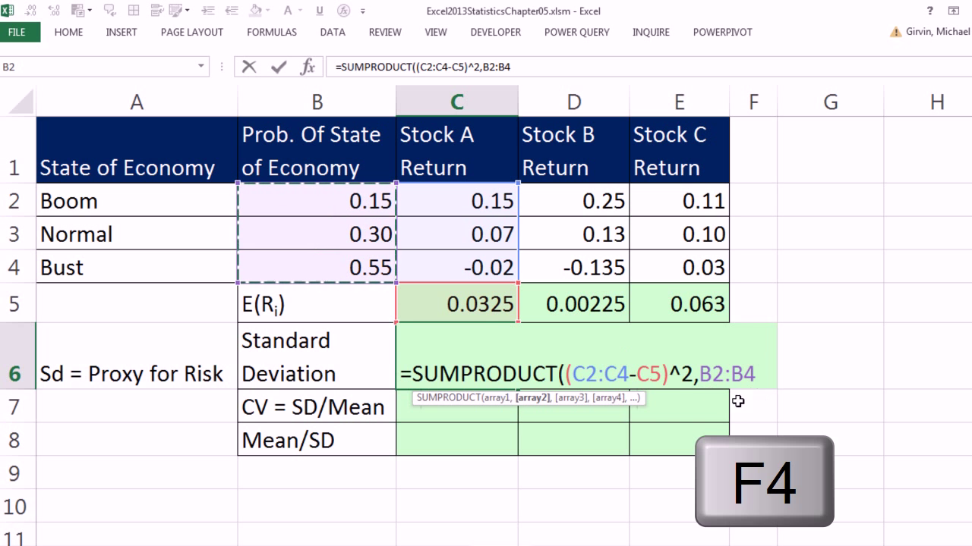
type(")")
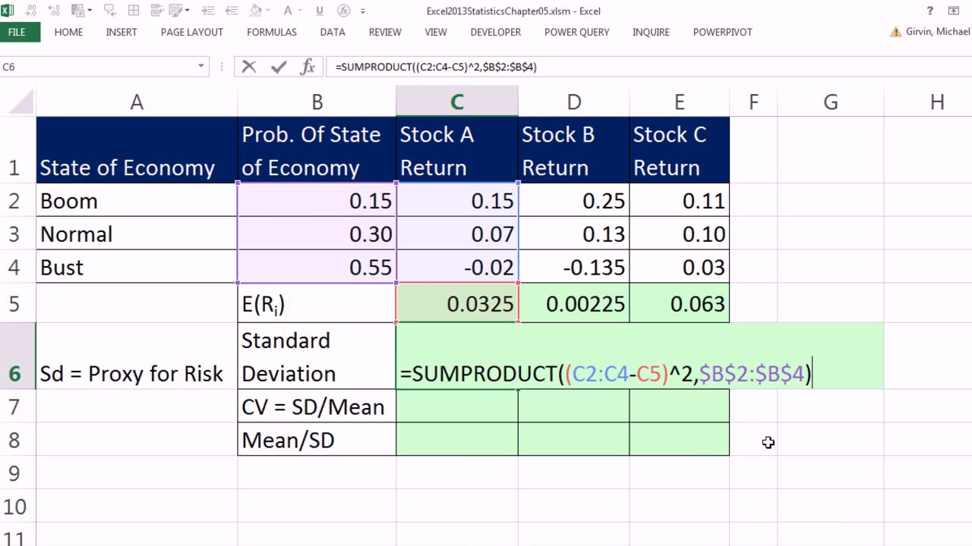
key("ctrl+Return")
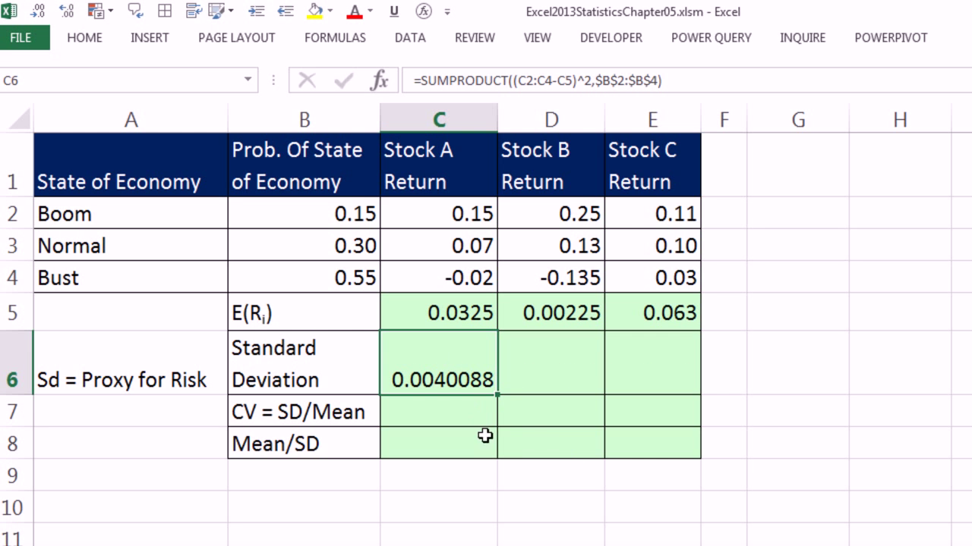
Step: Wrap the C6 formula in SQRT to get the standard deviation and copy it across to D6:E6
key("F2")
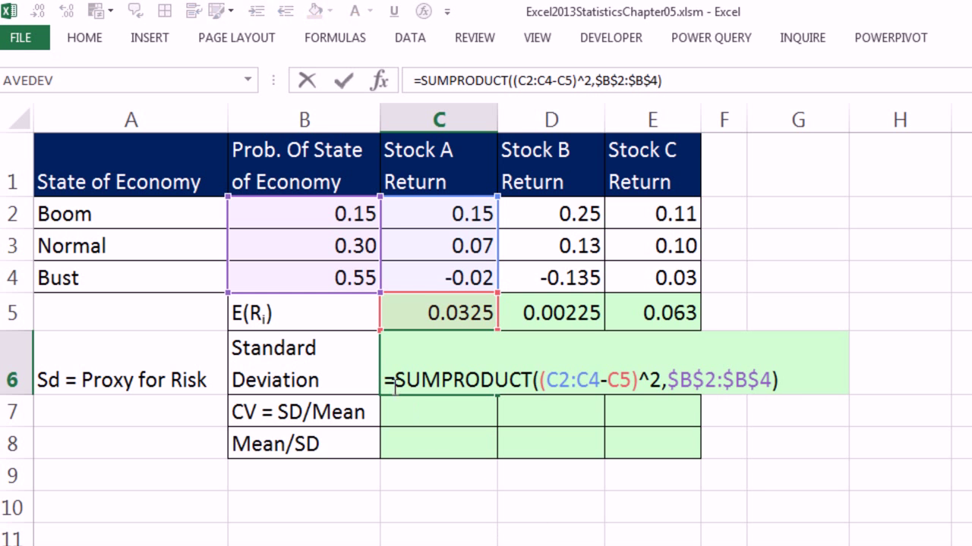
type("s")
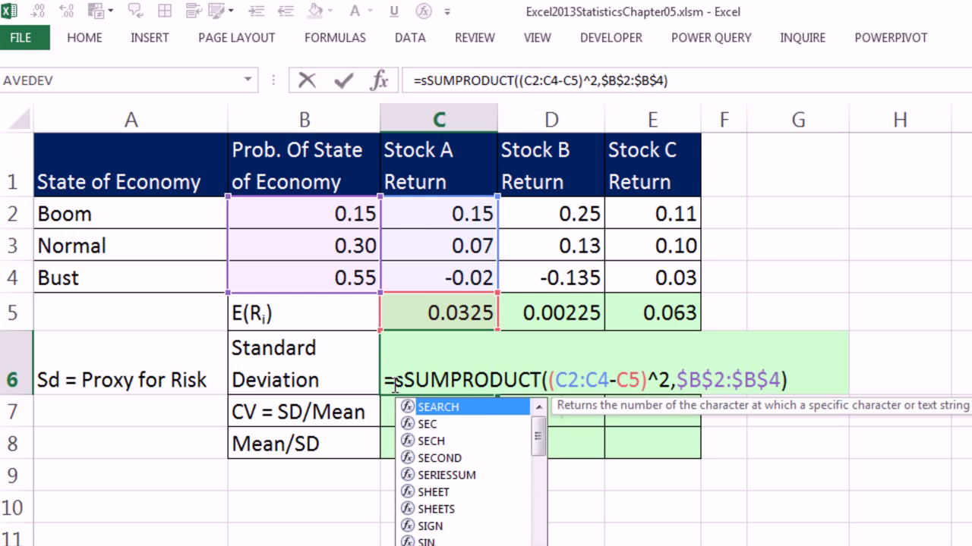
type("qr")
key("Tab")
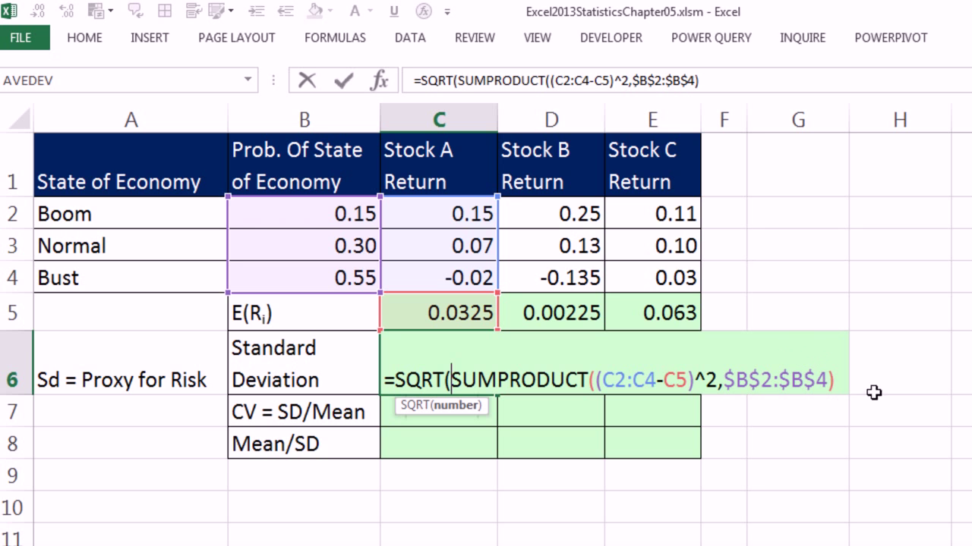
type(")")
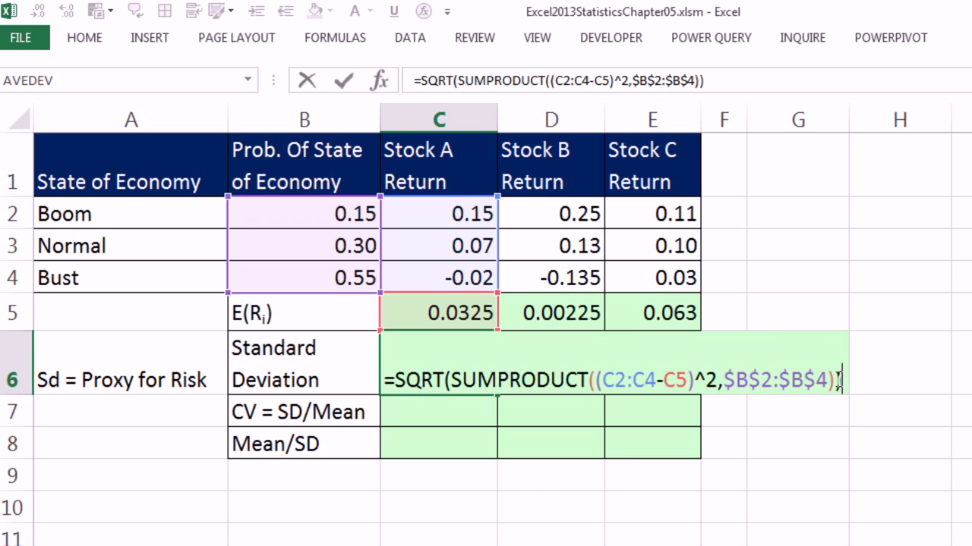
key("ctrl+Return")
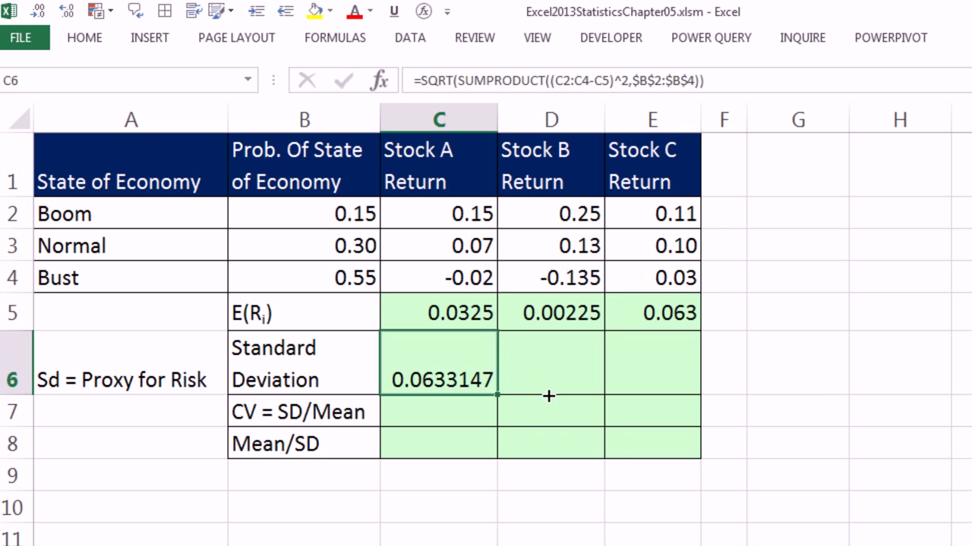
left_click_drag(596, 395, 679, 399)
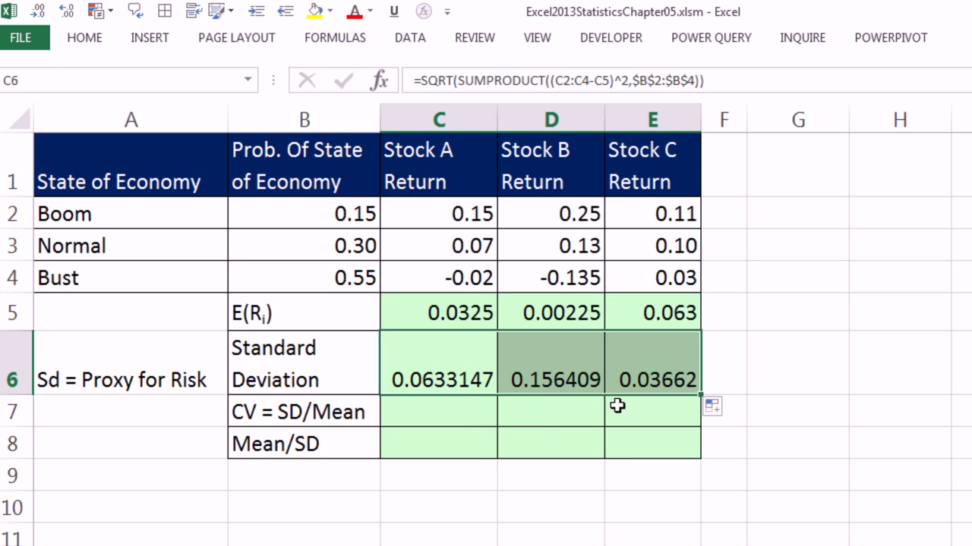
left_click(562, 380)
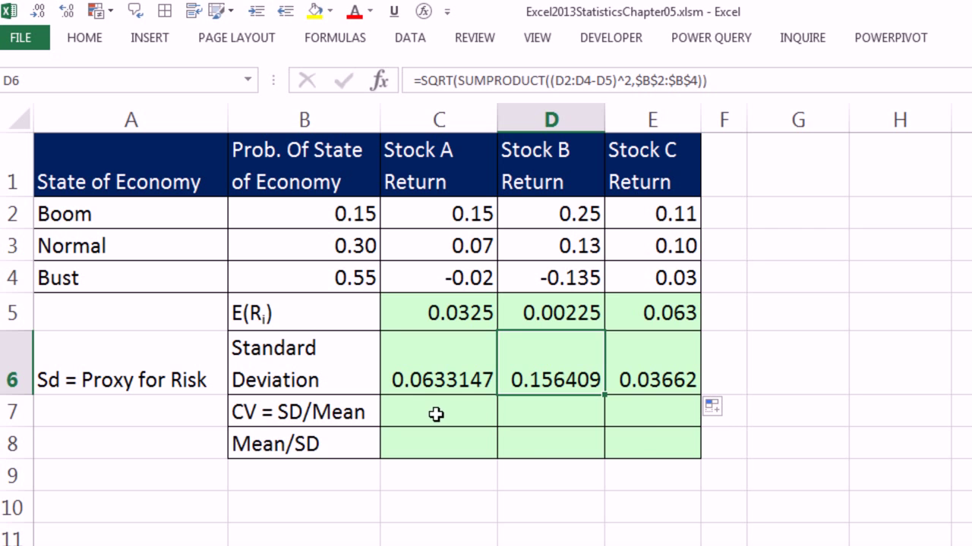
Step: Calculate Stock A's coefficient of variation in C7 with =C6/C5 and copy it across to D7:E7
left_click(436, 413)
type("=")
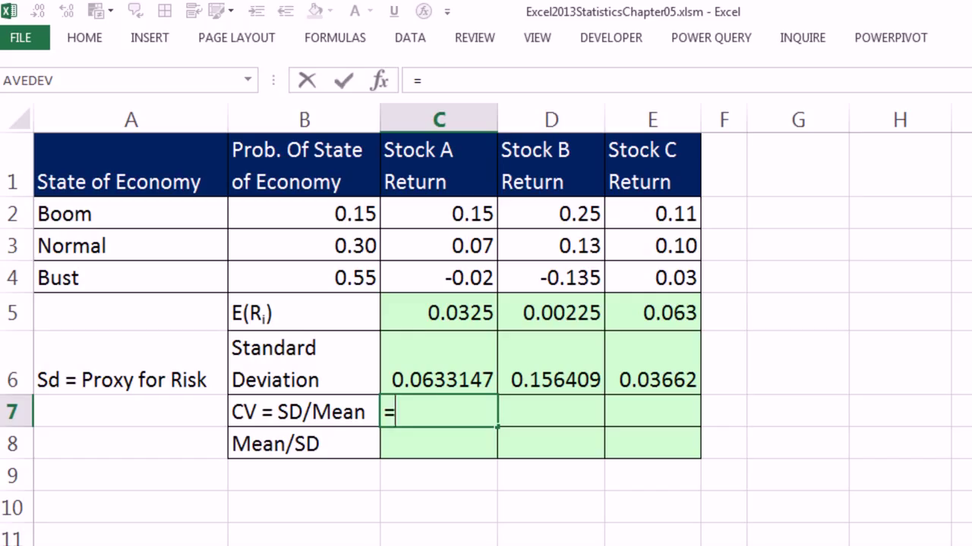
key("Up")
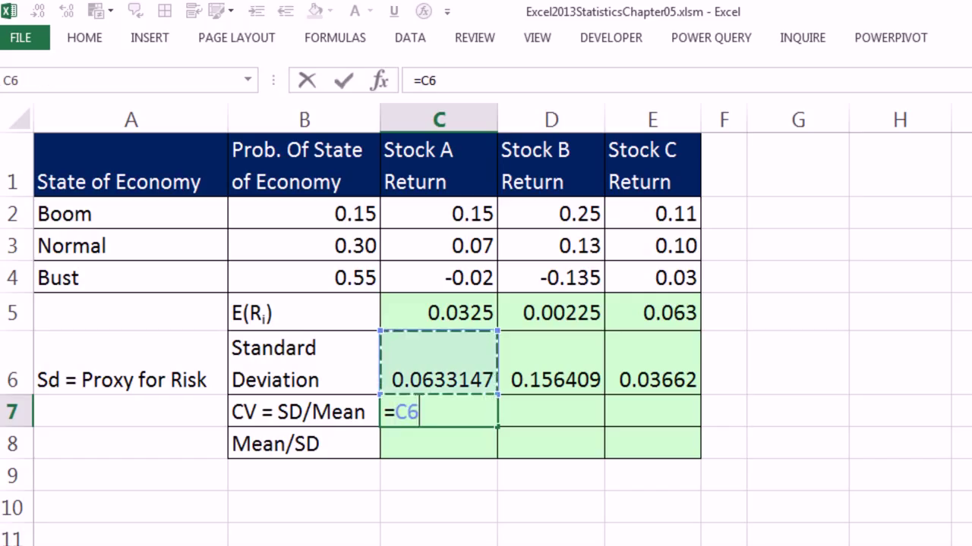
type("/")
key("Up")
key("Up")
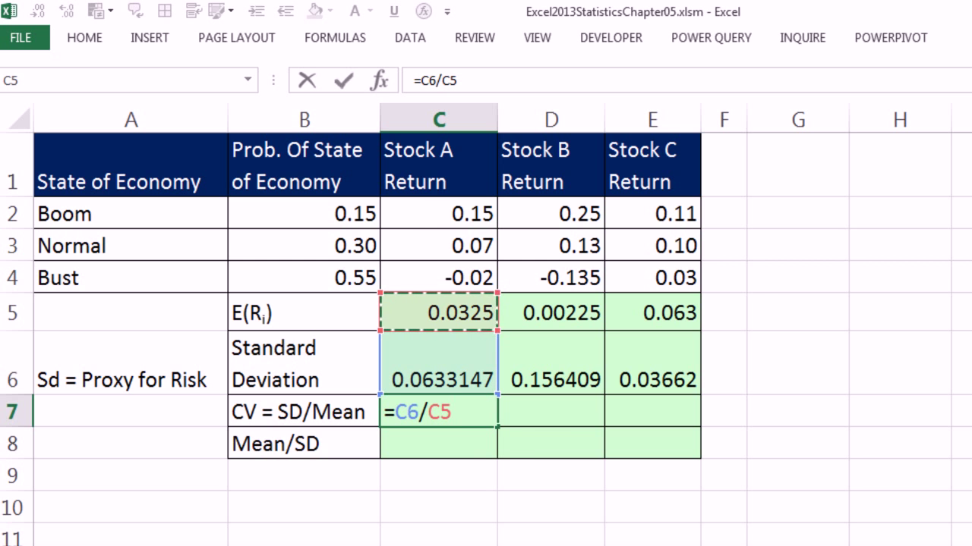
key("ctrl+Return")
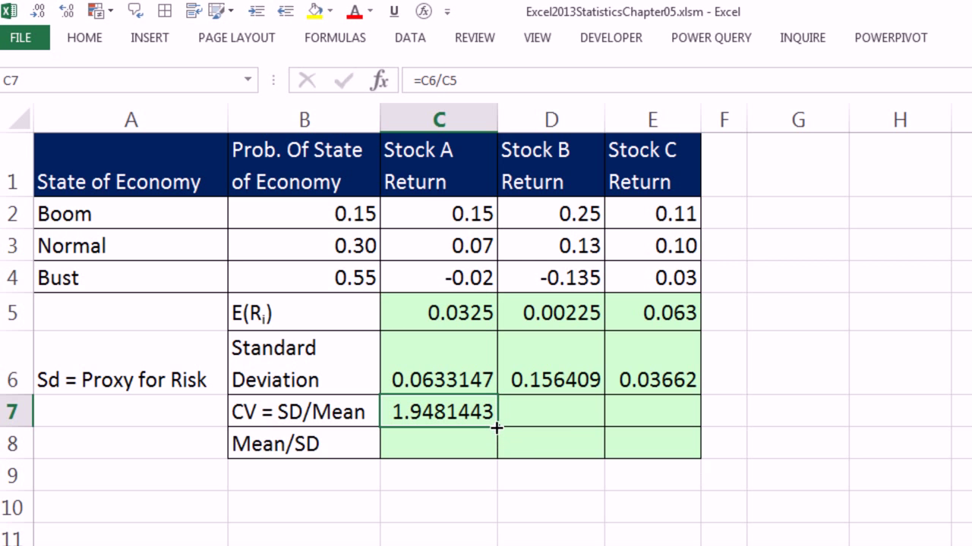
left_click_drag(496, 428, 698, 442)
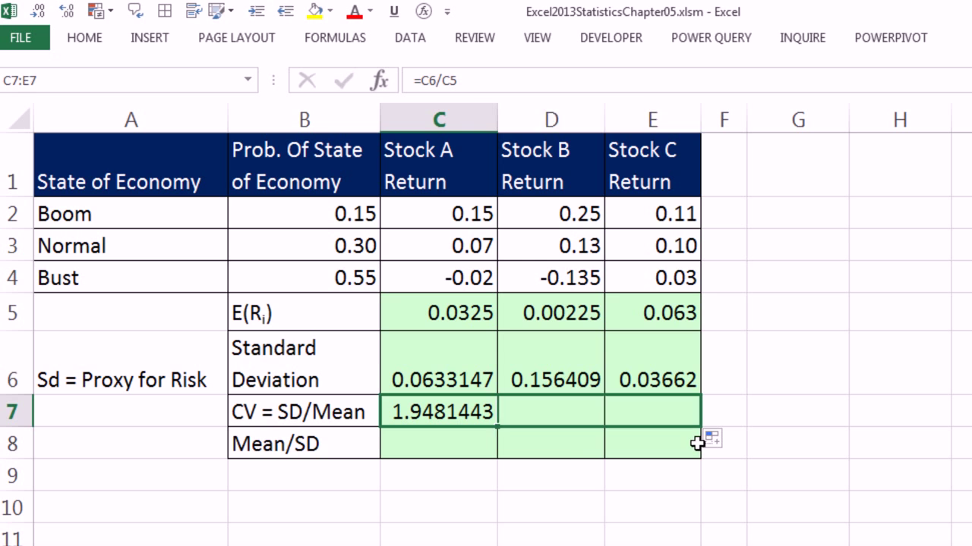
left_click(531, 423)
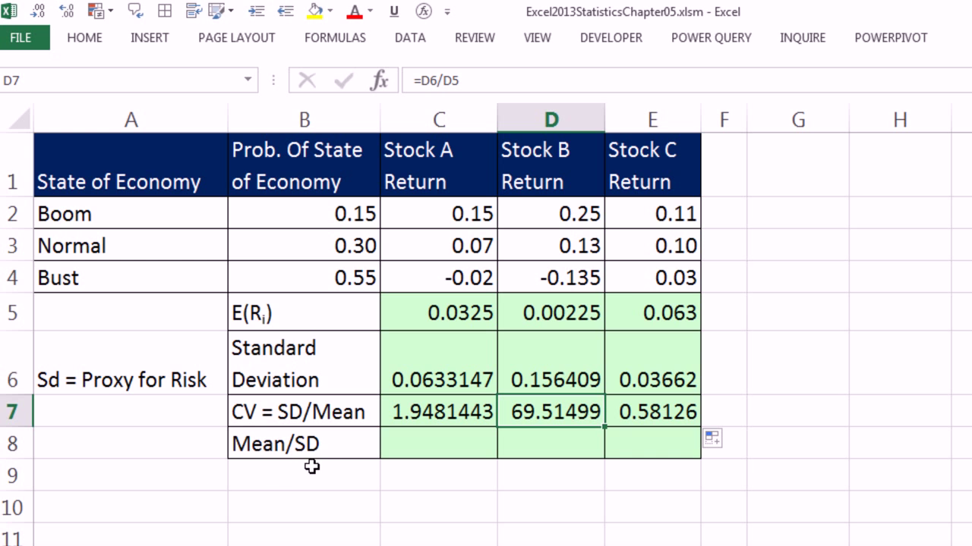
Step: Calculate Stock A's Mean/SD ratio in C8 with =C5/C6 and copy it across to D8:E8
left_click(425, 446)
type("=")
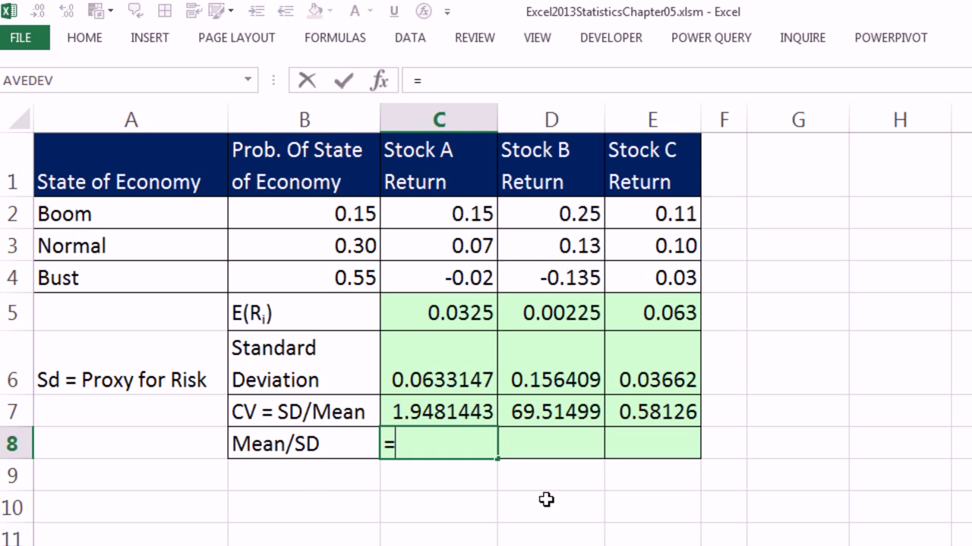
key("Up")
key("Up")
key("Up")
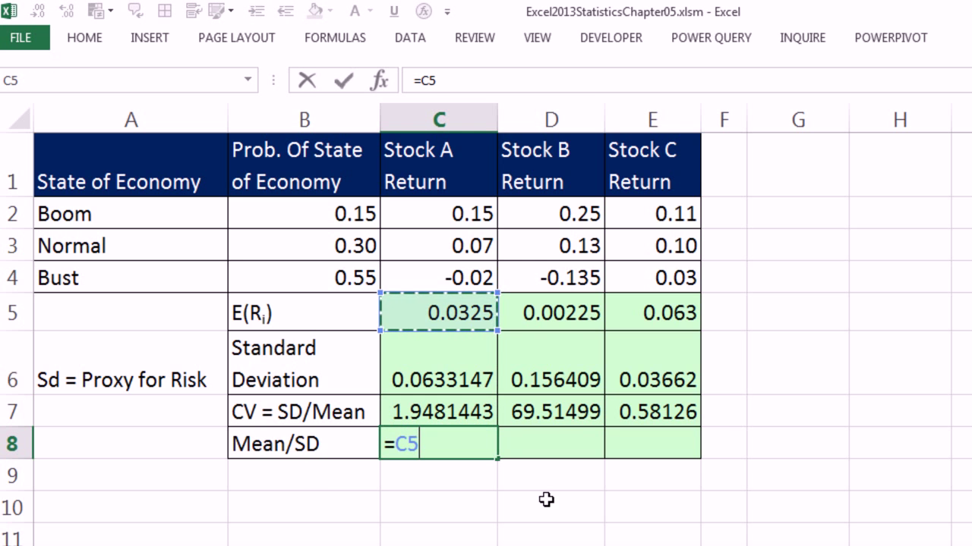
type("/")
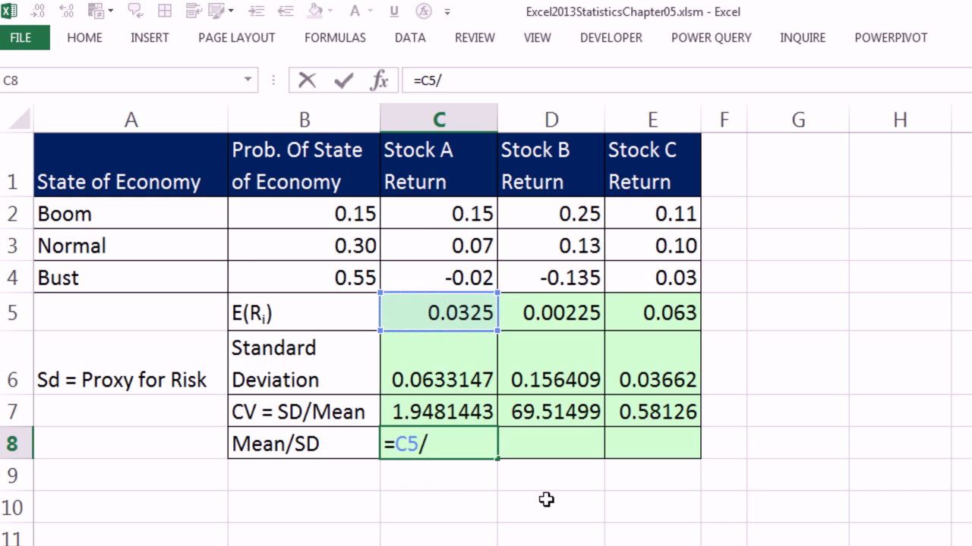
key("Up")
key("Up")
key("ctrl+Return")
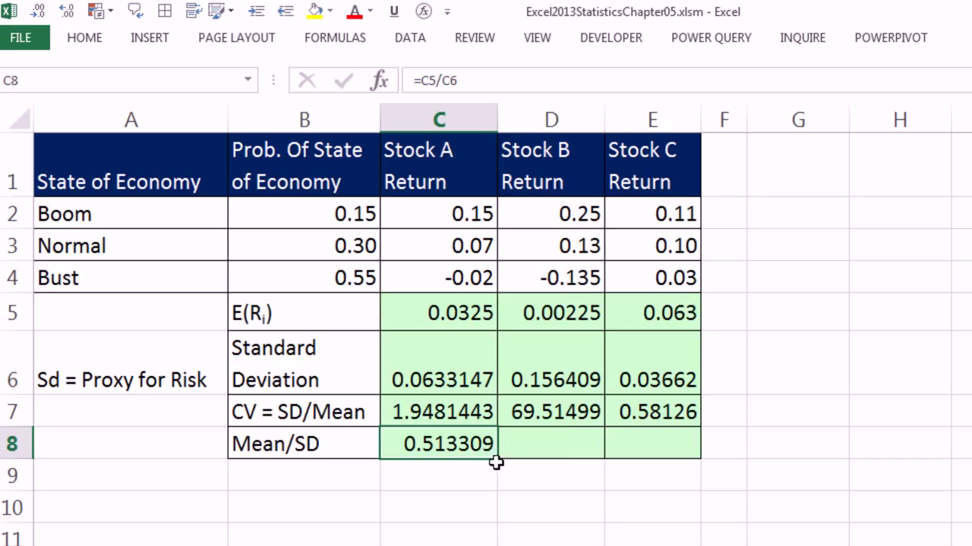
left_click_drag(512, 462, 670, 454)
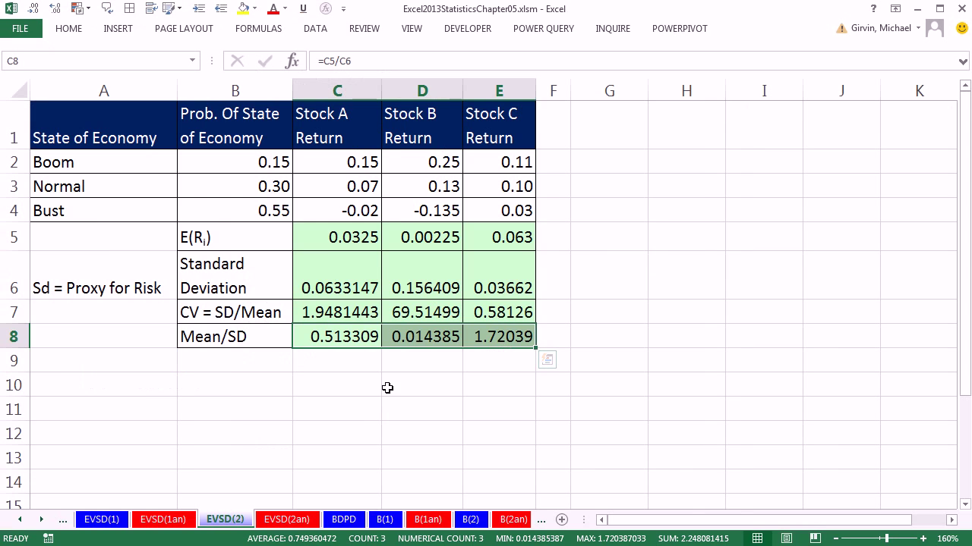
Step: Review the expected return formula in C5 and the standard deviation formula in C6, and switch to sheet EVSD(1an)
double_click(331, 241)
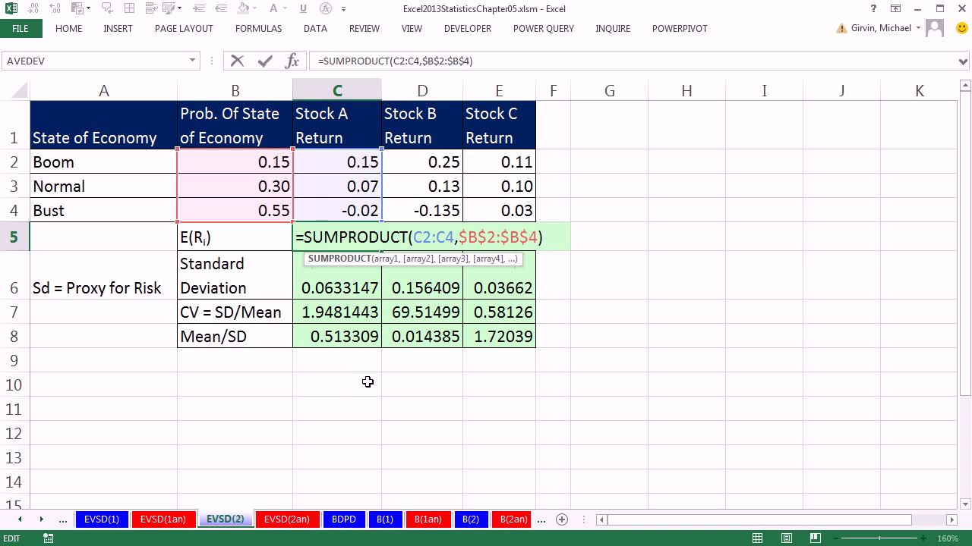
key("ctrl+Return")
double_click(354, 288)
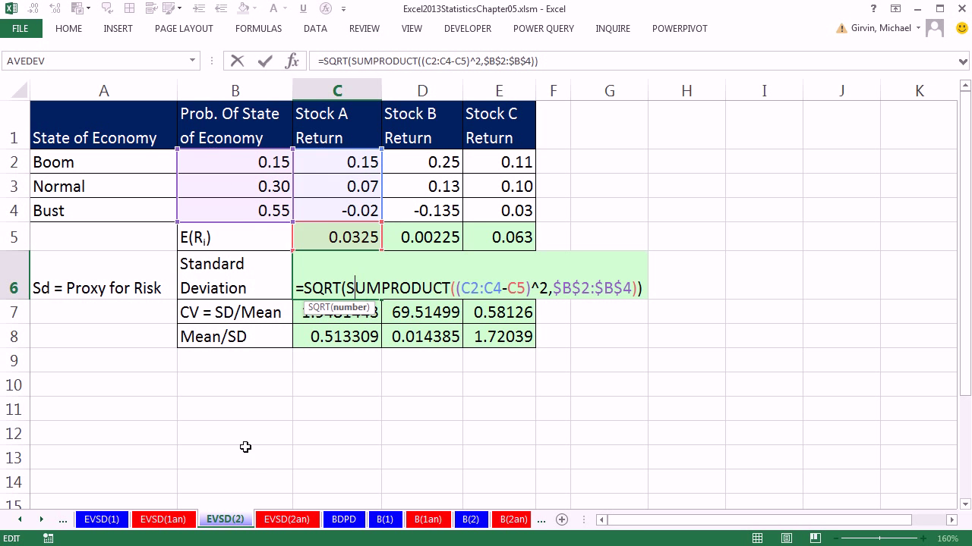
key("ctrl+Return")
left_click(162, 520)
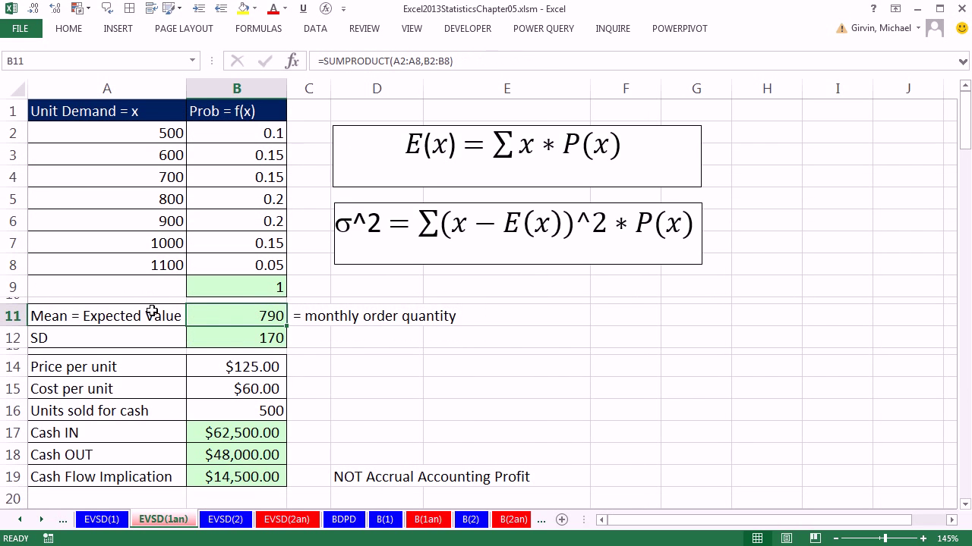